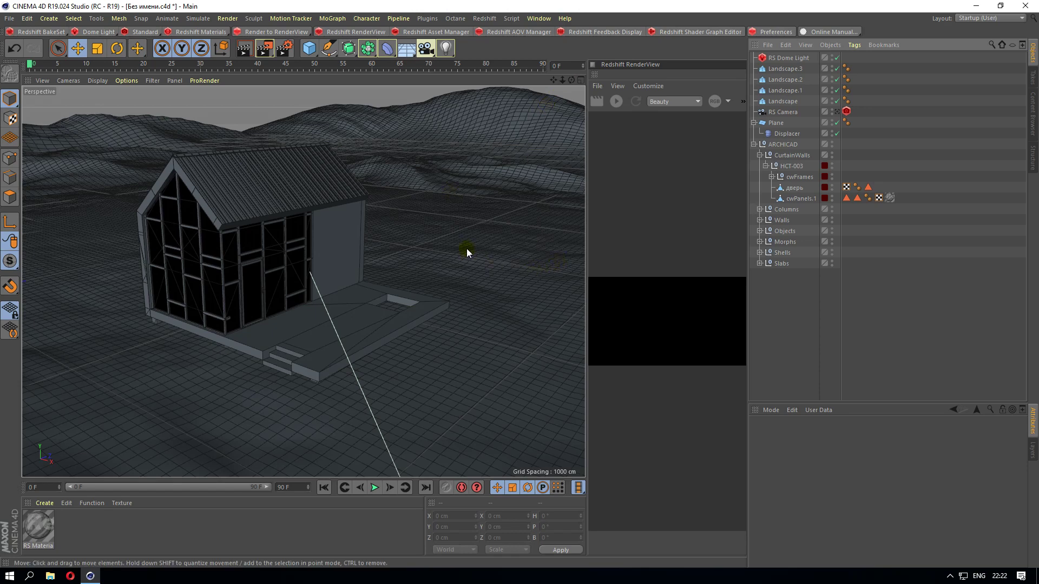
Zoom out and select the Displacer under Plane to show its 100% strength and 54 cm height.
scroll(450, 258, "down", 4)
scroll(451, 260, "down", 1)
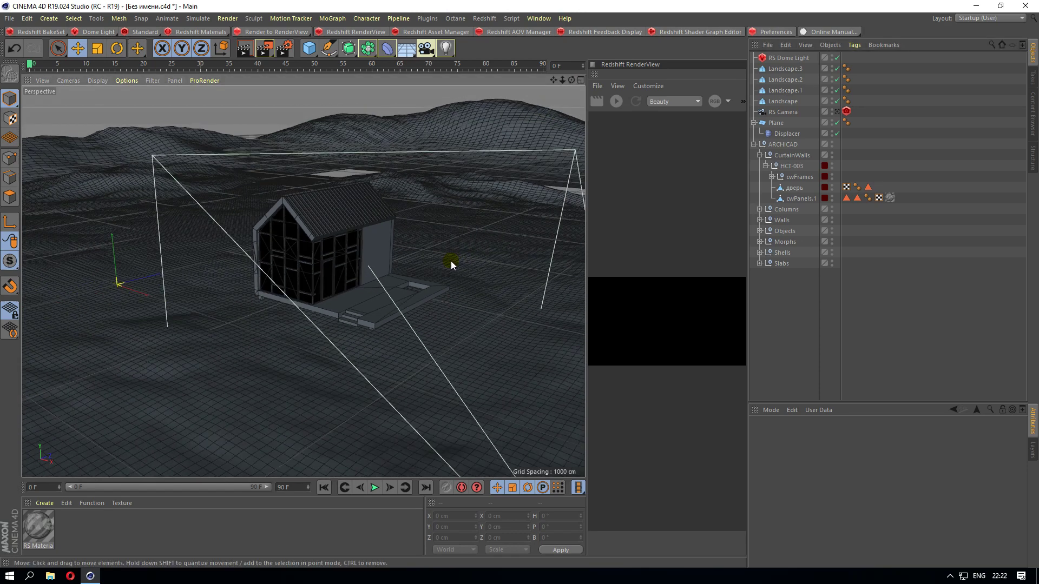
left_click(787, 134)
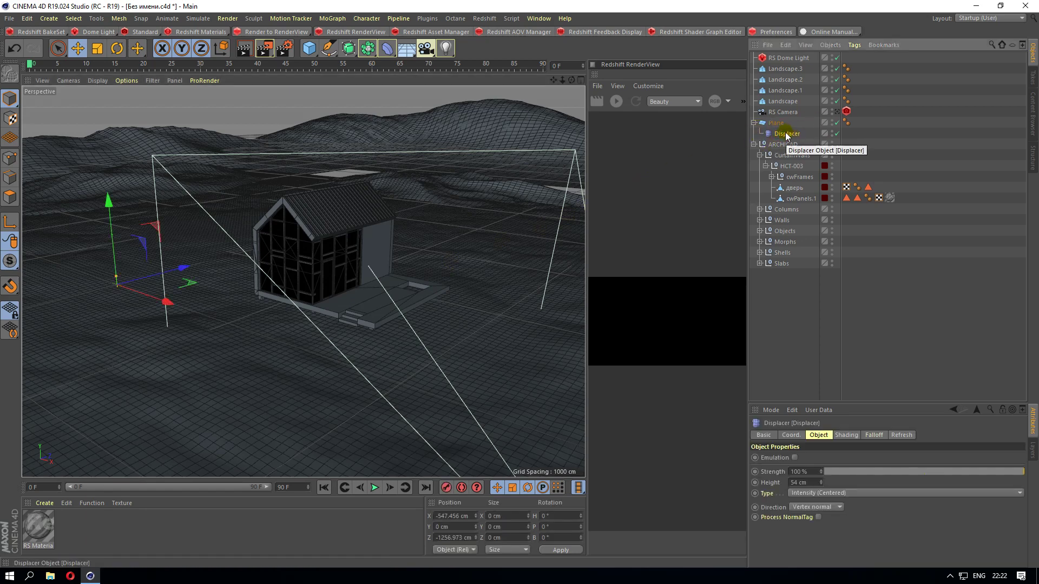
scroll(373, 218, "up", 1)
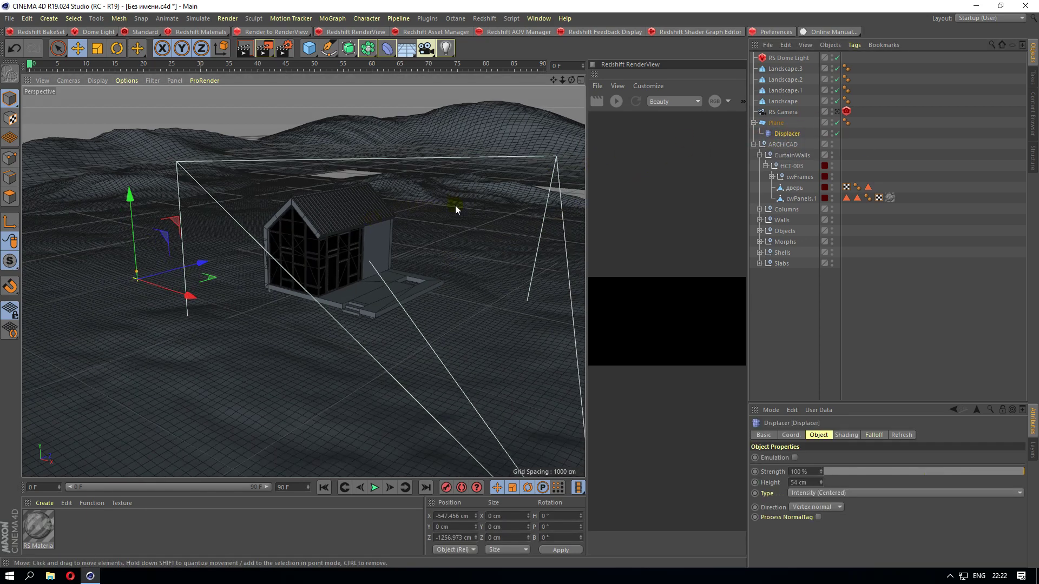
scroll(474, 216, "up", 3)
scroll(475, 216, "down", 3)
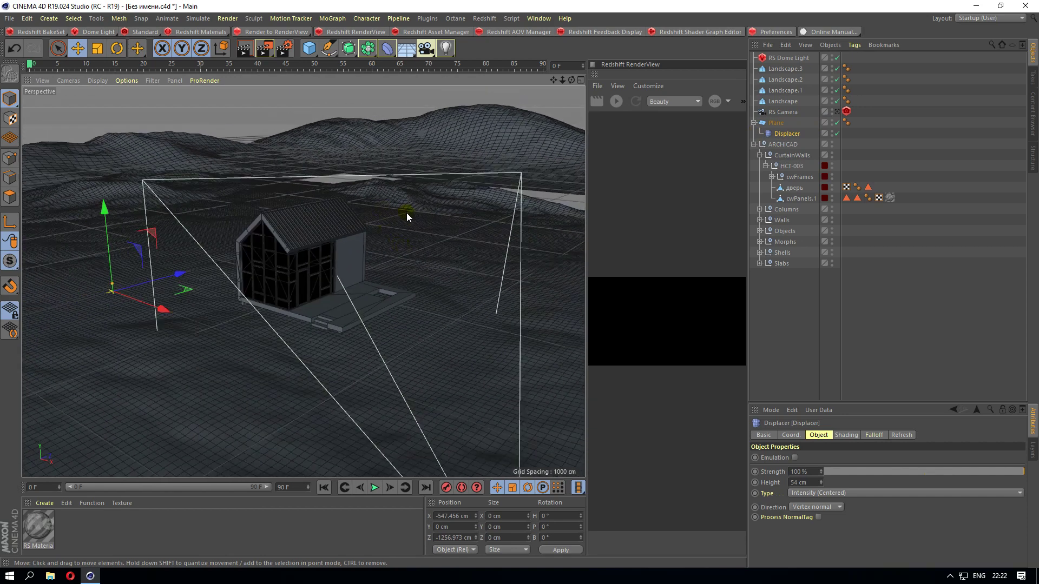
Disable the Landscape hill objects and orbit out to view the whole terrain plane.
left_click(837, 100)
left_click(837, 79)
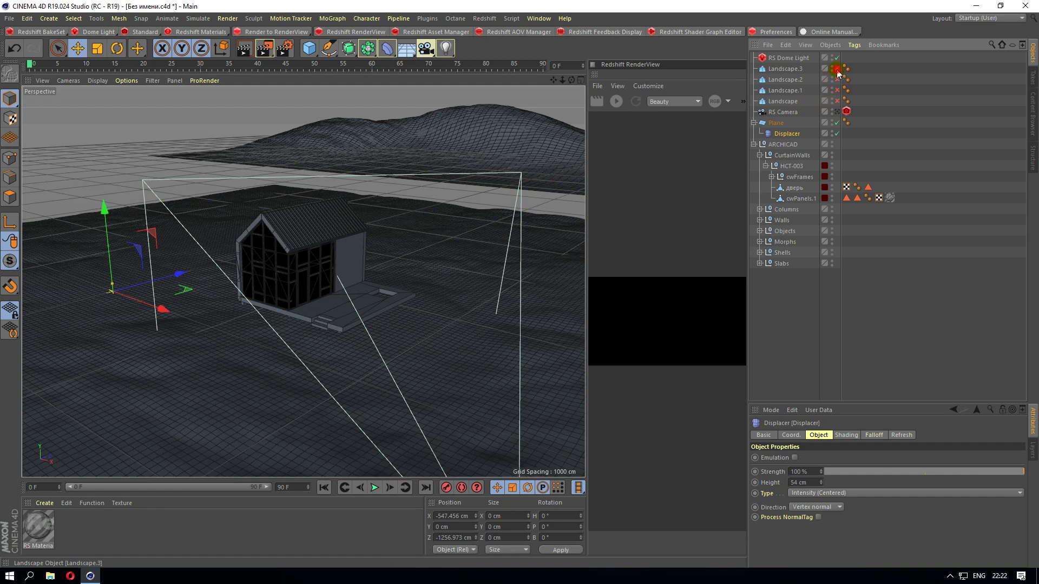
left_click(837, 68)
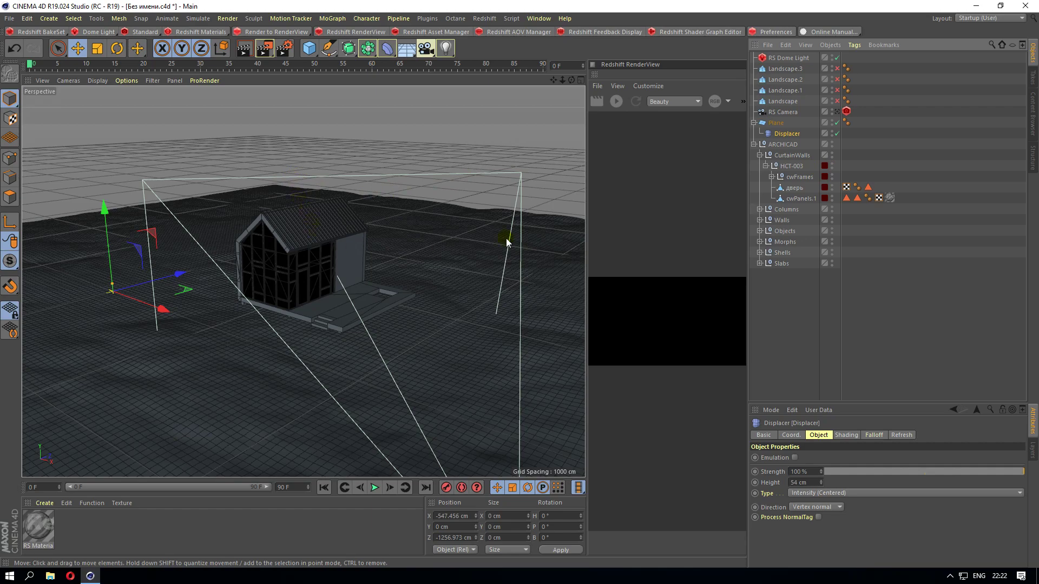
mouse_move(324, 234)
left_mouse_down("alt")
mouse_move(297, 236)
mouse_move(358, 272)
left_mouse_up("alt")
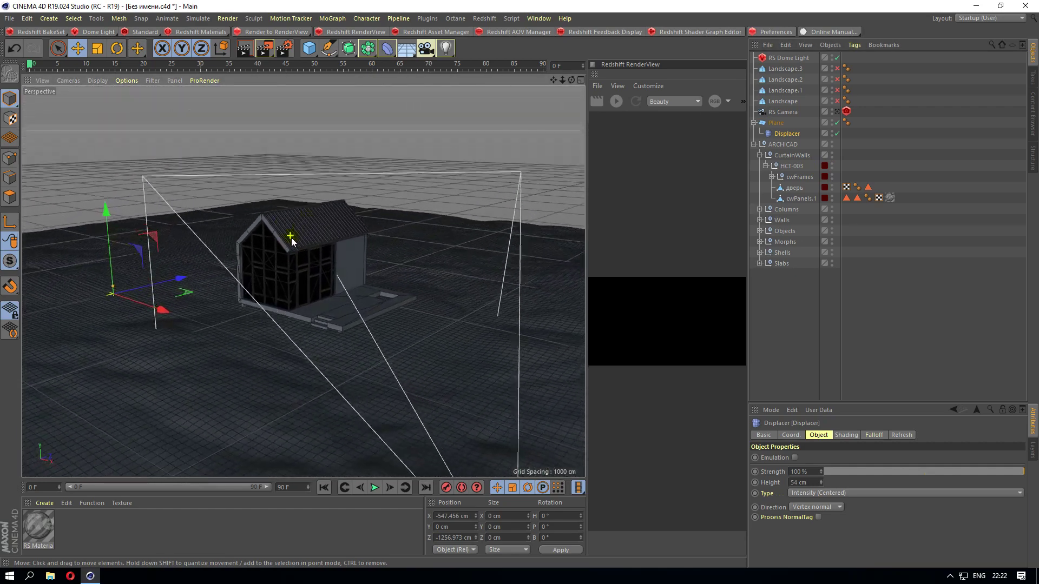
mouse_move(290, 259)
left_mouse_down("alt")
mouse_move(267, 274)
mouse_move(276, 273)
left_mouse_up("alt")
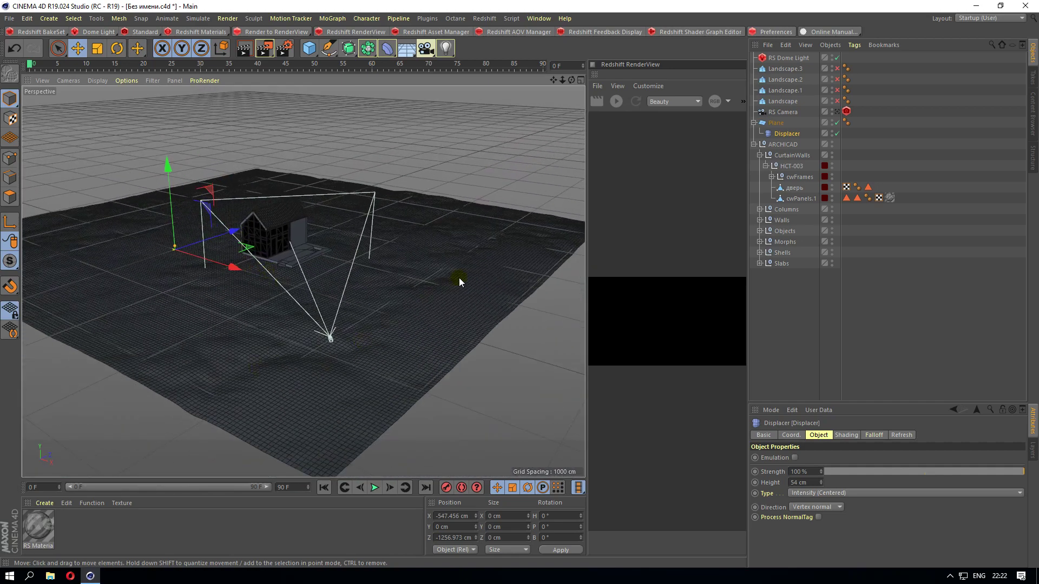
Enlarge the Attributes panel and show the Displacer's falloff settings (infinite shape, 100% weight).
double_click(788, 133)
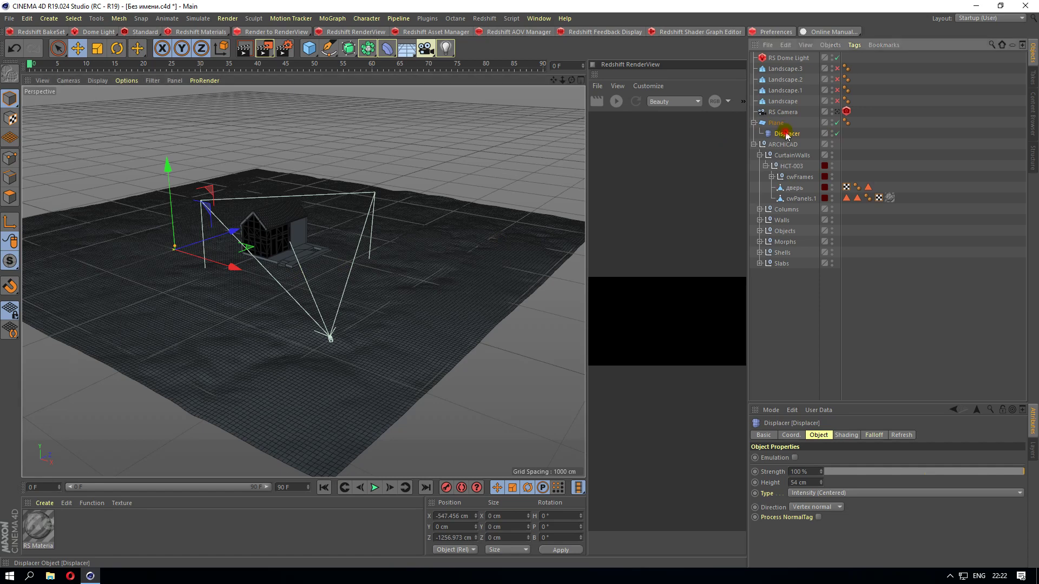
left_click(906, 402)
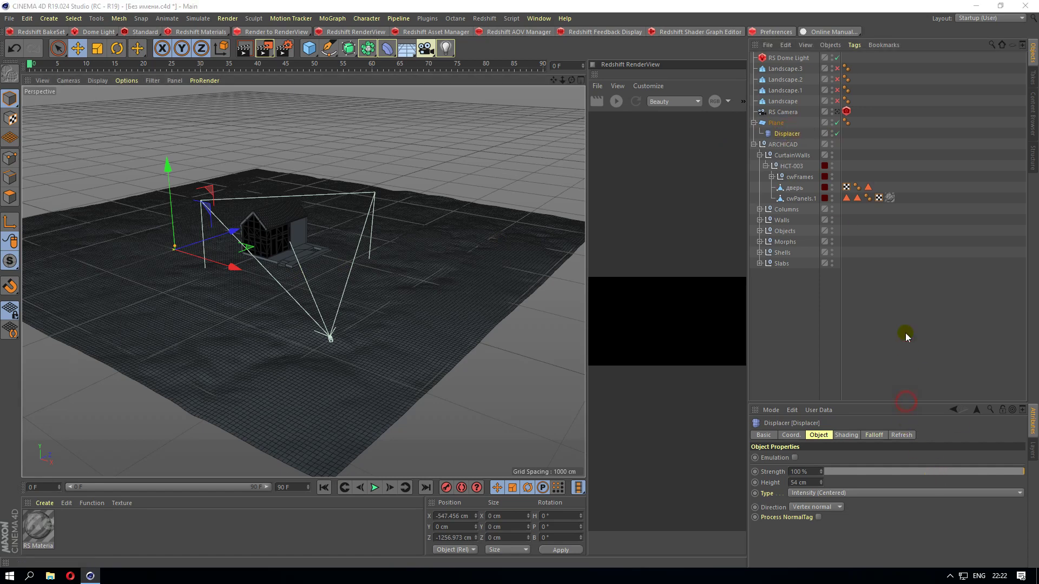
left_click_drag(892, 401, 888, 282)
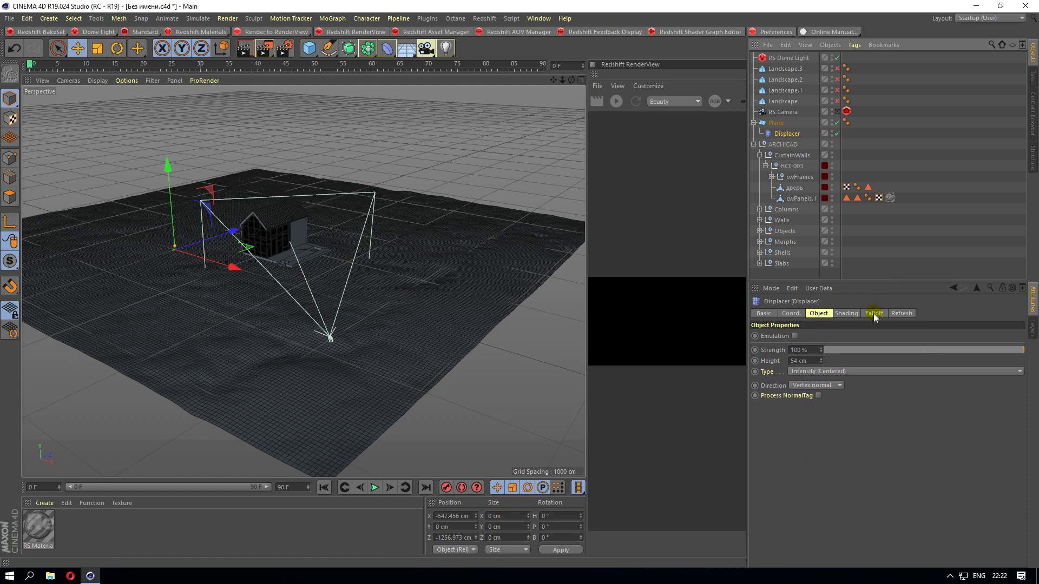
left_click(874, 314)
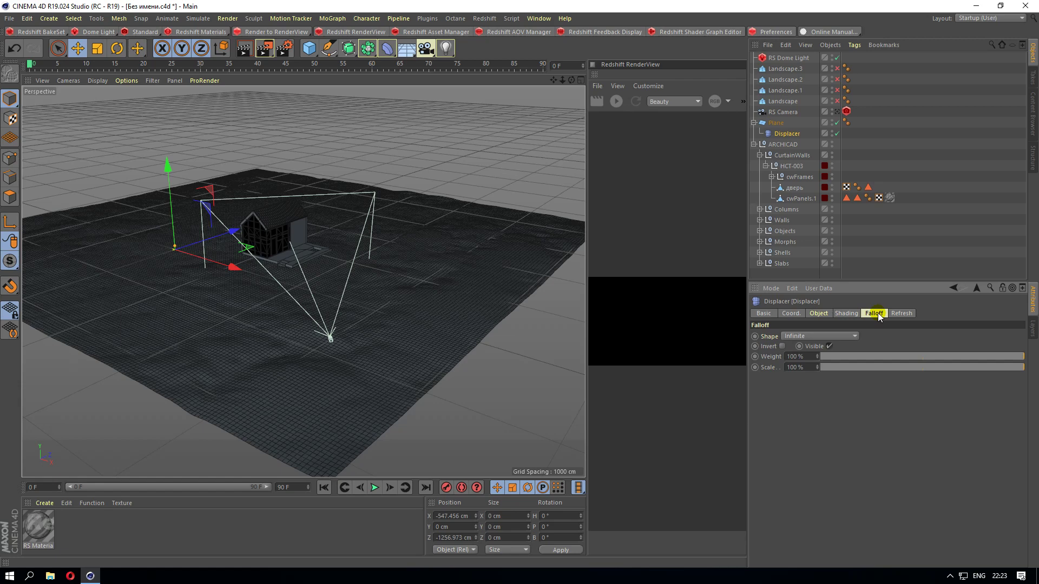
Set the Displacer's falloff Shape to Sphere, leaving the ground plane mostly flat.
left_click(848, 336)
left_click(822, 336)
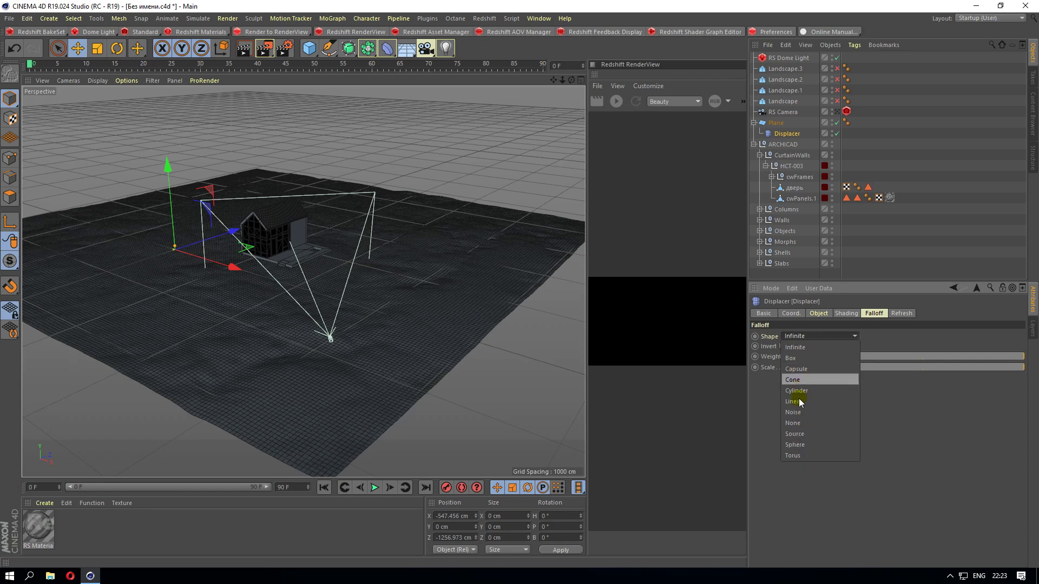
left_click(800, 446)
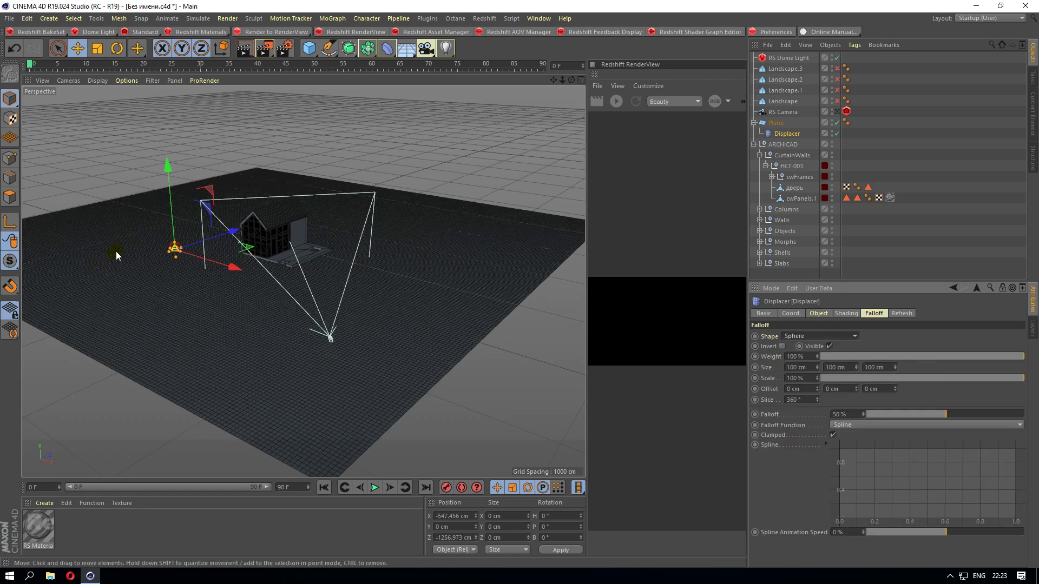
Stretch the sphere falloff into a long oval, undoing an accidental move.
scroll(122, 251, "up", 3)
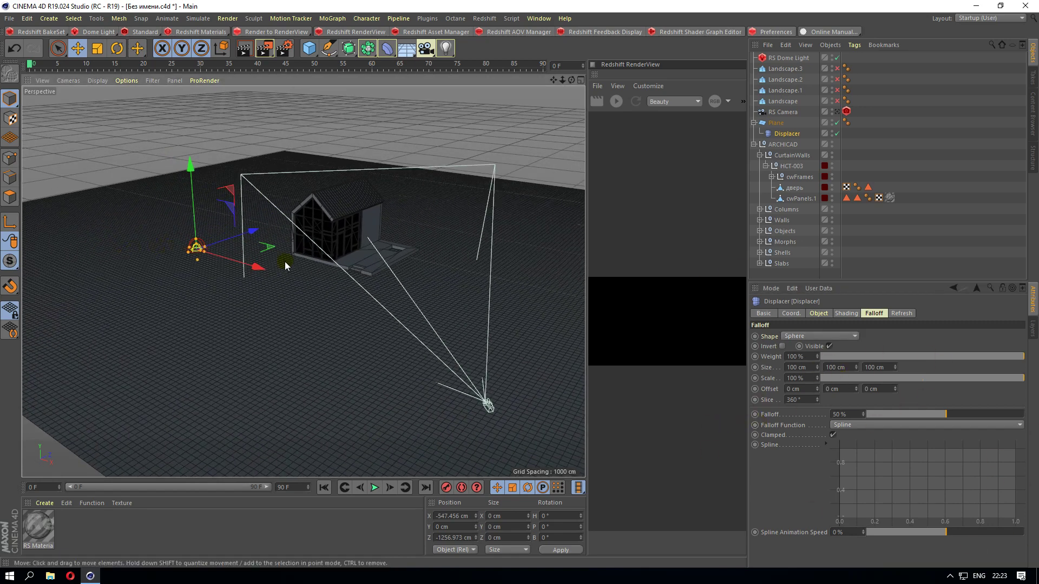
scroll(163, 225, "up", 3)
scroll(163, 226, "up", 2)
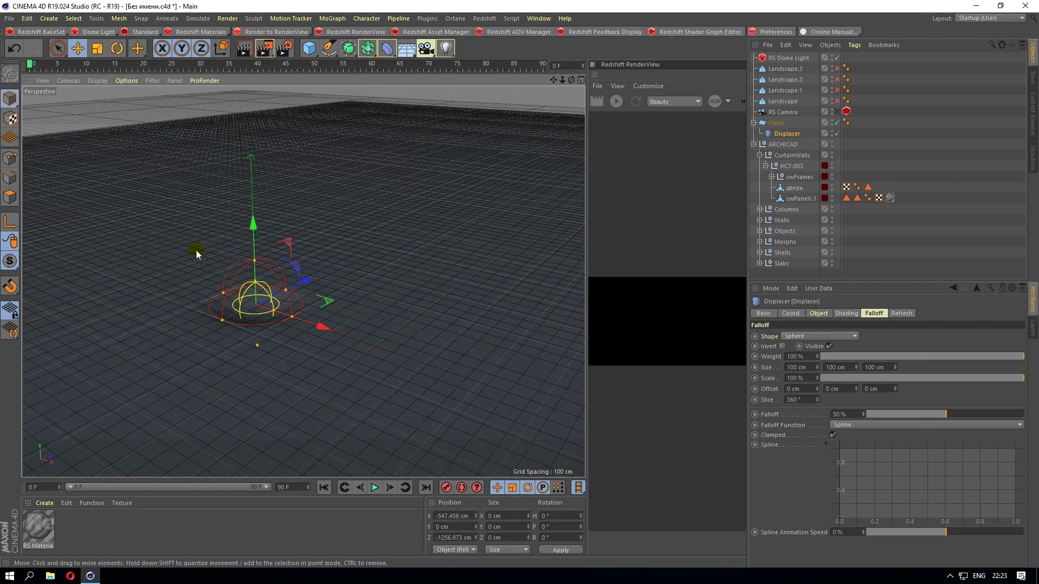
scroll(248, 281, "down", 2)
scroll(205, 259, "down", 3)
scroll(206, 259, "up", 4)
left_click_drag(229, 254, 507, 363)
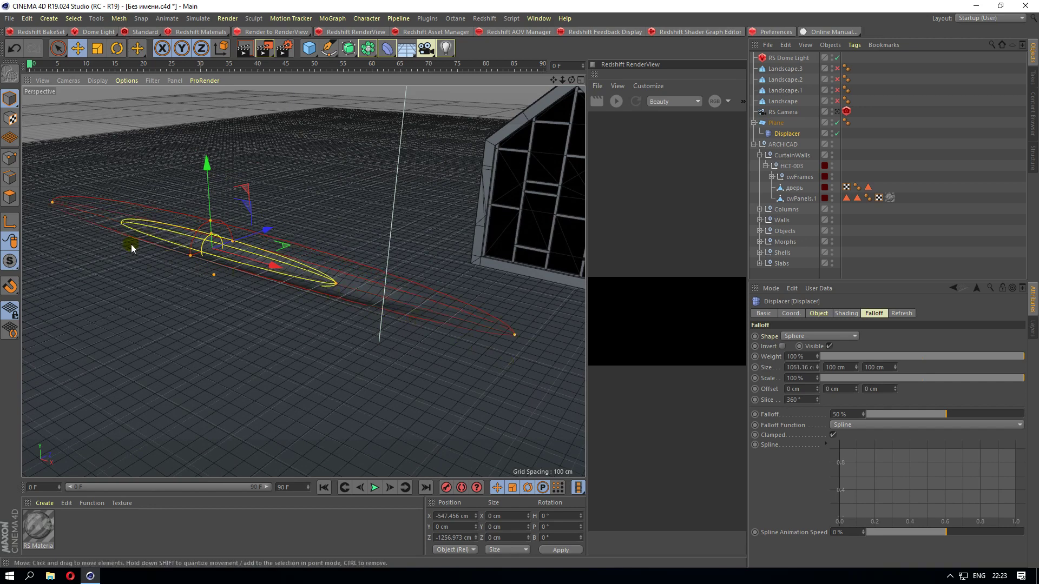
mouse_move(230, 243)
left_mouse_down()
mouse_move(325, 211)
mouse_move(360, 179)
mouse_move(369, 199)
left_mouse_up()
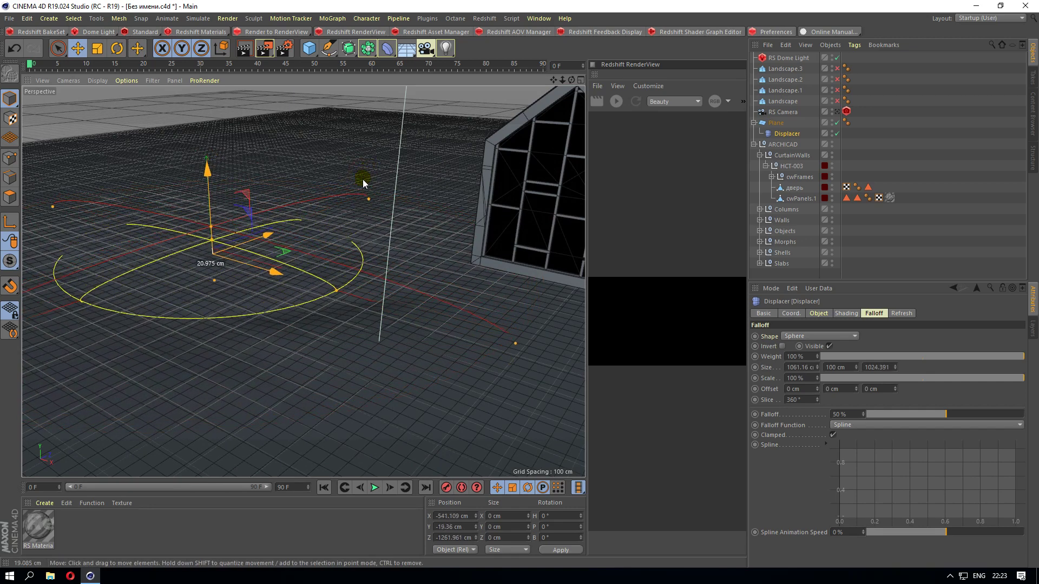
left_click(22, 49)
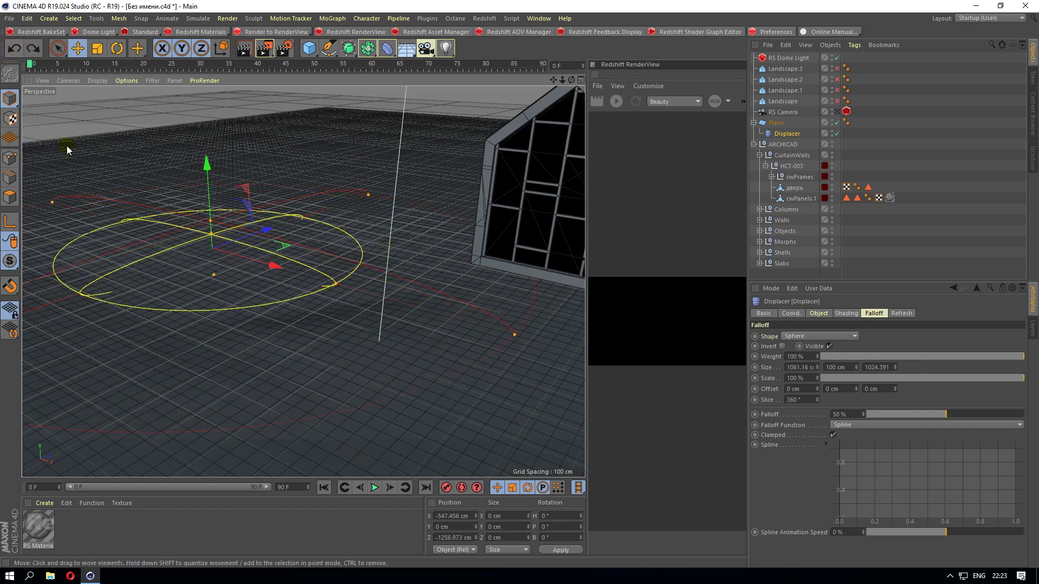
left_click(22, 49)
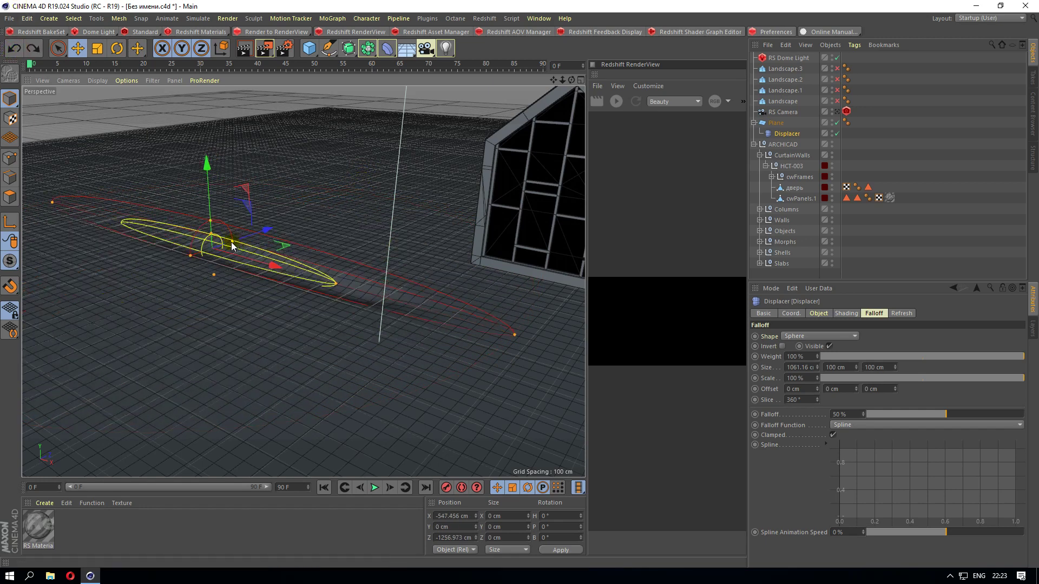
left_click_drag(232, 245, 365, 174)
Reselect the Displacer and stretch the falloff deeper to about 1742 × 2037 cm.
scroll(378, 282, "down", 3)
scroll(374, 296, "down", 2)
scroll(352, 309, "down", 2)
scroll(337, 322, "down", 2)
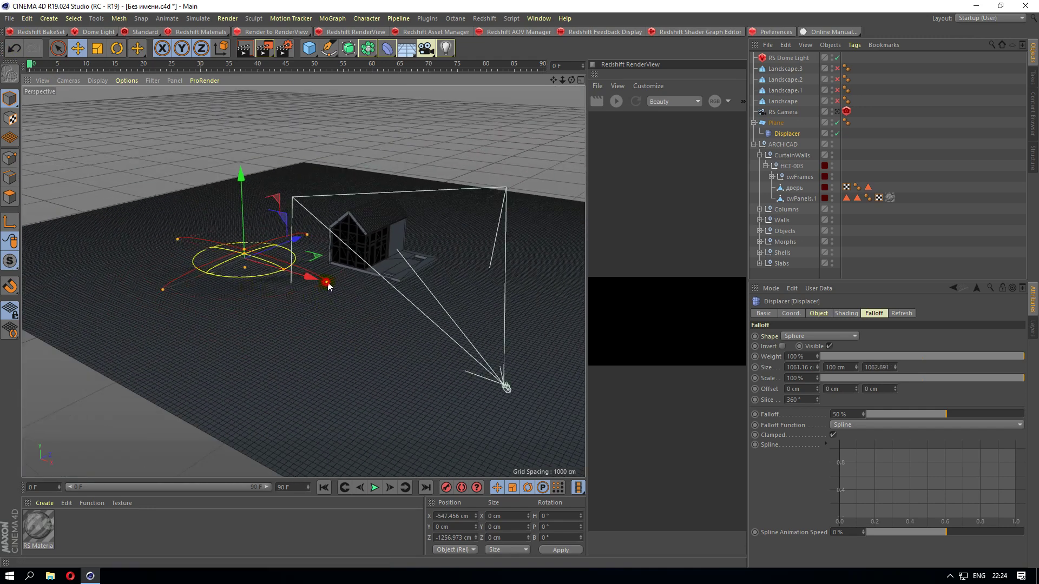
left_click(295, 291)
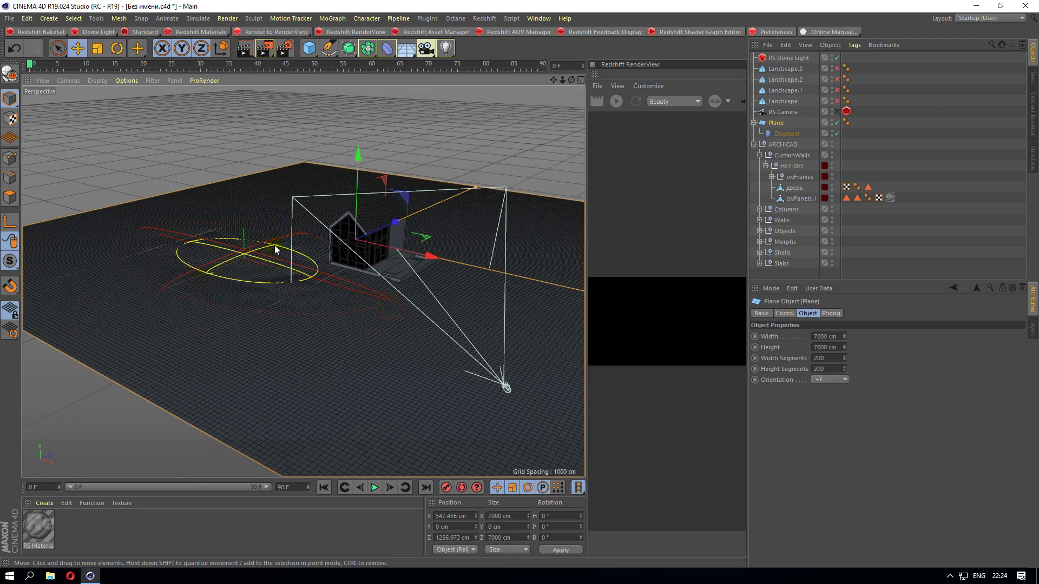
scroll(276, 248, "up", 3)
scroll(275, 248, "up", 2)
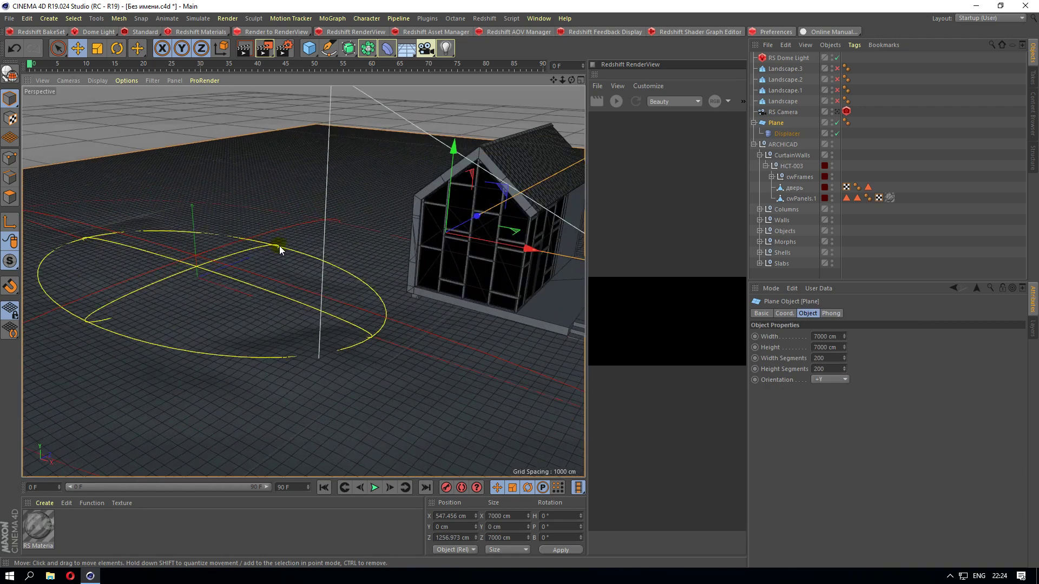
scroll(132, 348, "up", 3)
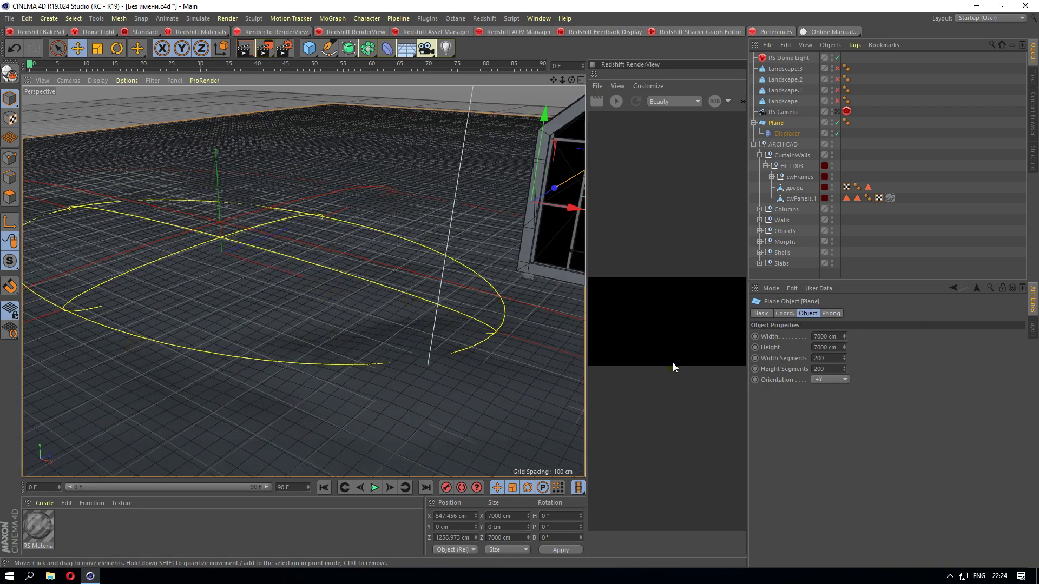
left_click(792, 134)
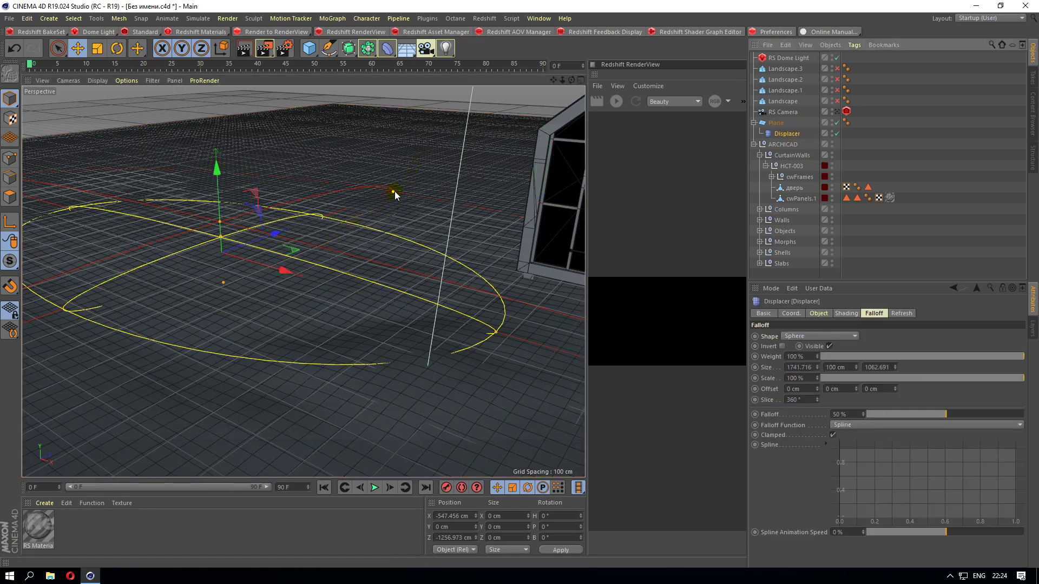
scroll(333, 220, "down", 3)
scroll(334, 216, "up", 3)
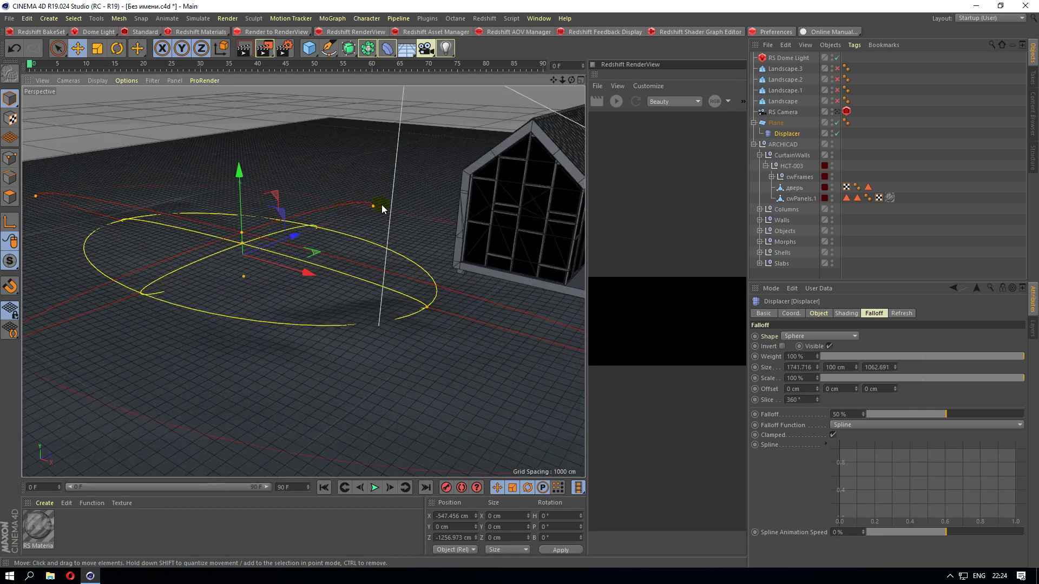
left_click_drag(374, 211, 427, 131)
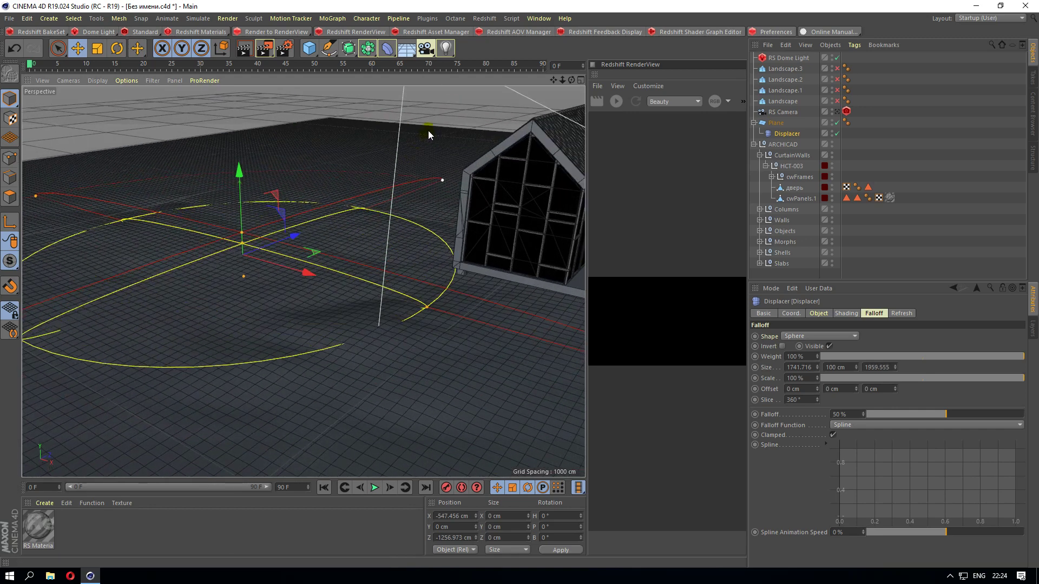
scroll(264, 306, "down", 3)
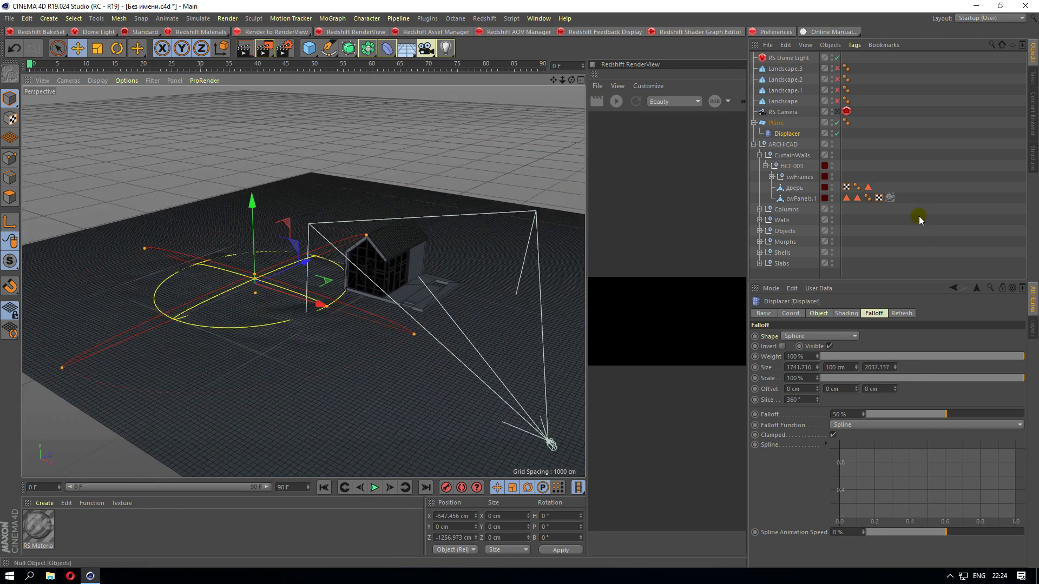
Raise the Displacer's Height to 182 cm and move the view toward the terrain.
left_click(819, 313)
left_click_drag(821, 361, 821, 346)
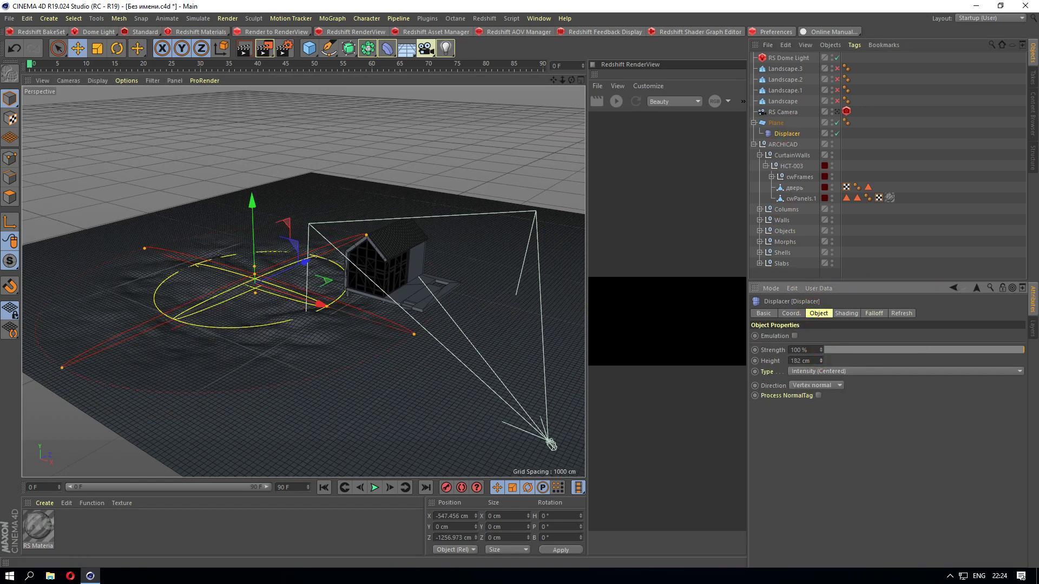
mouse_move(222, 325)
left_mouse_down("alt")
mouse_move(313, 254)
mouse_move(248, 290)
mouse_move(225, 325)
mouse_move(245, 301)
left_mouse_up("alt")
Reselect the Displacer, lower Strength to about 84%, and shift its oval falloff.
left_click(232, 283)
left_click(783, 135)
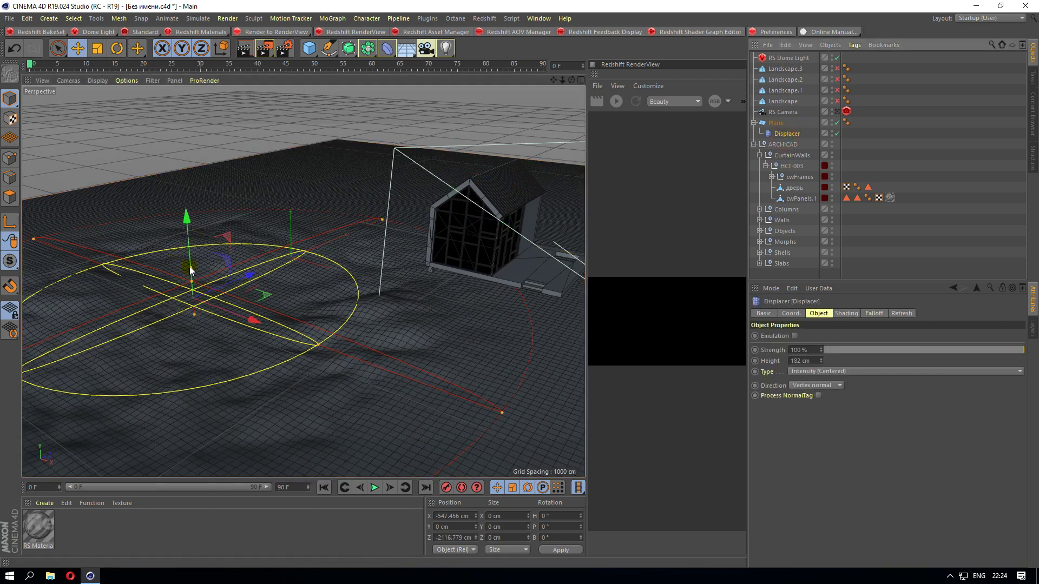
mouse_move(191, 269)
left_mouse_down()
mouse_move(192, 257)
mouse_move(197, 340)
mouse_move(197, 276)
left_mouse_up()
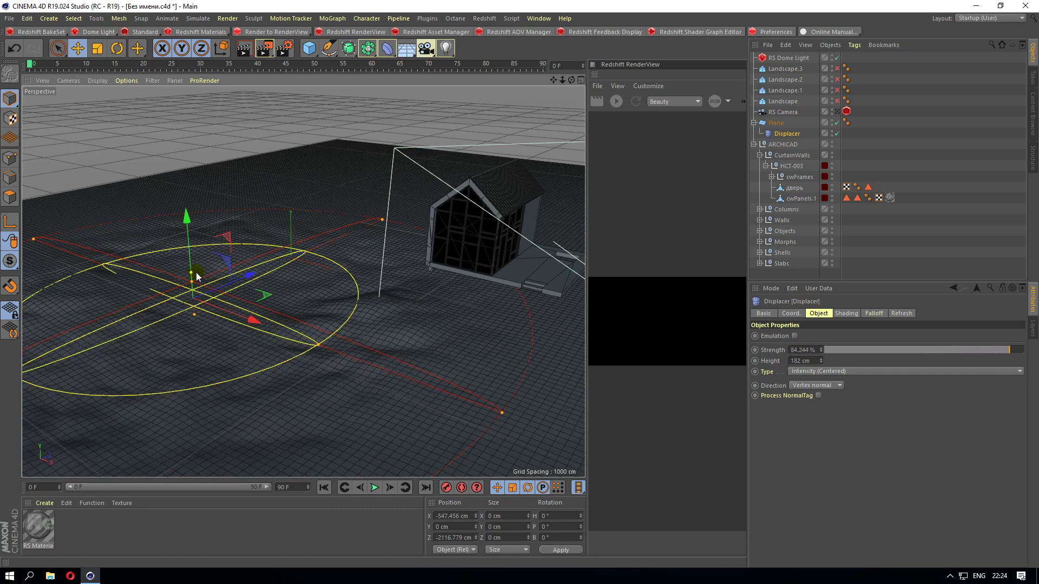
left_click_drag(193, 286, 185, 198)
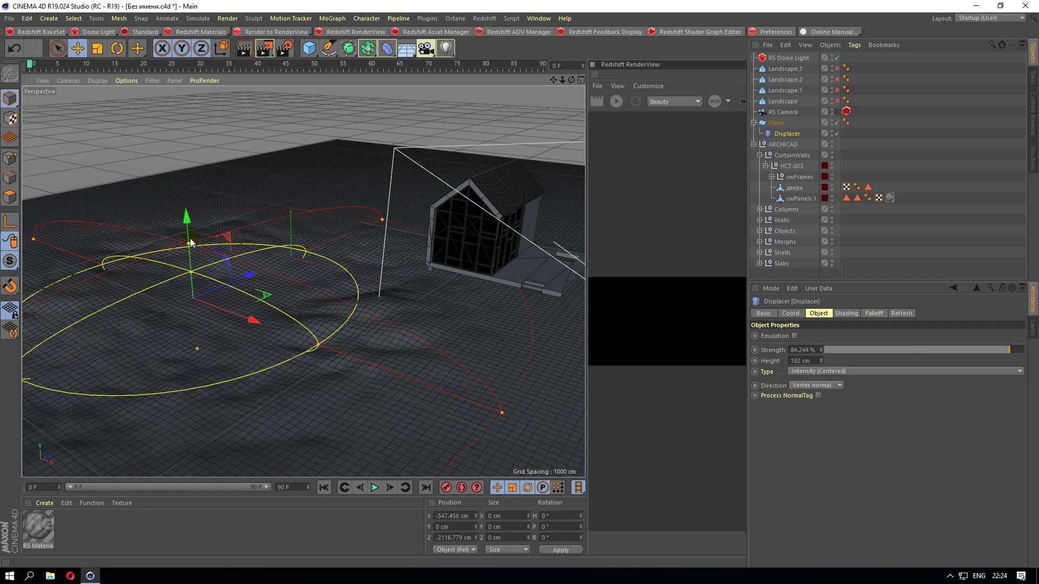
mouse_move(488, 252)
left_mouse_down("alt")
mouse_move(359, 285)
mouse_move(381, 286)
left_mouse_up("alt")
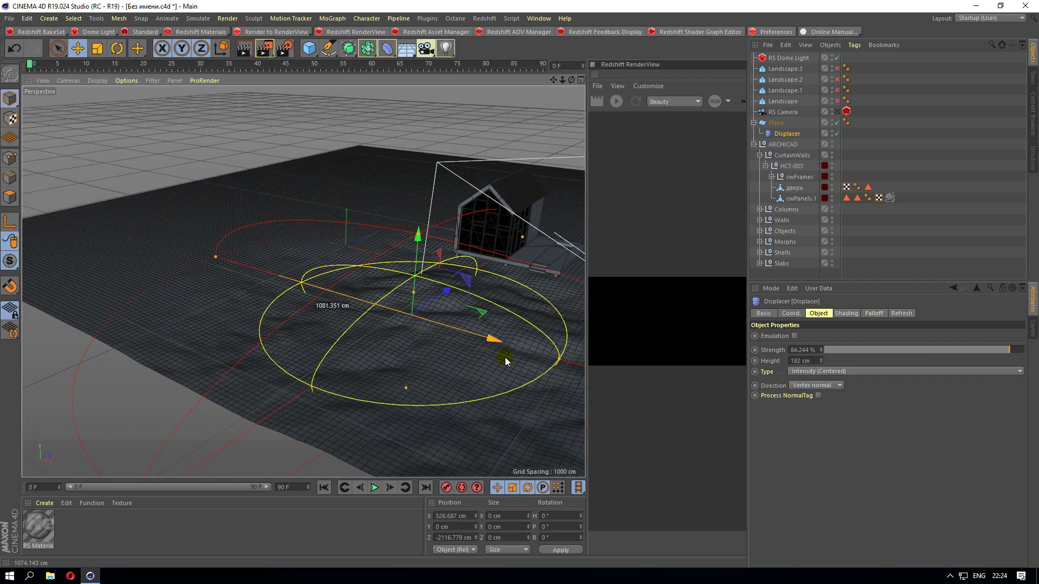
Undo back to 100% Displacer strength and orbit out to a wider terrain view.
left_click(15, 50)
left_click(14, 50)
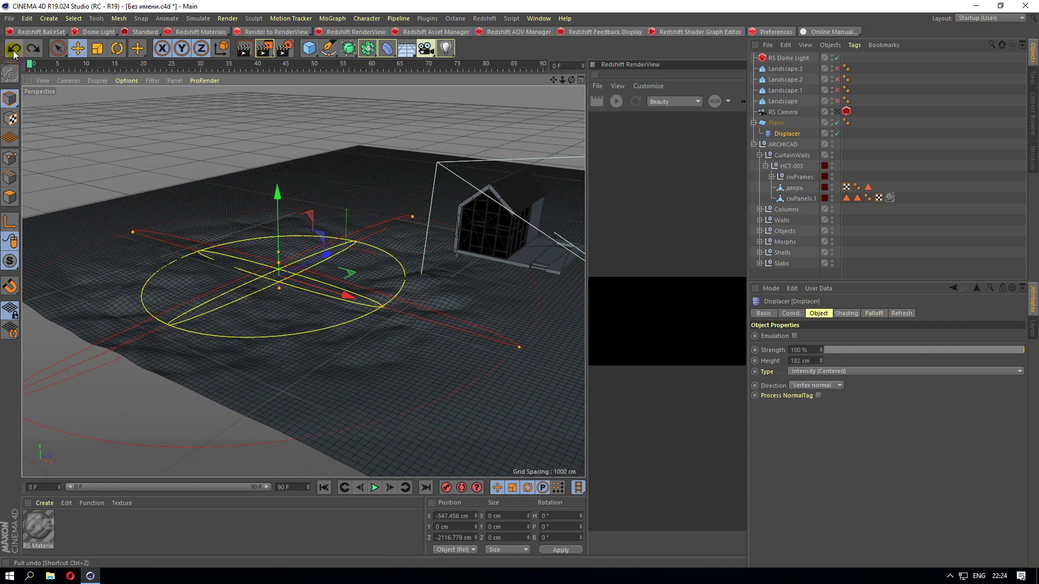
left_click(14, 50)
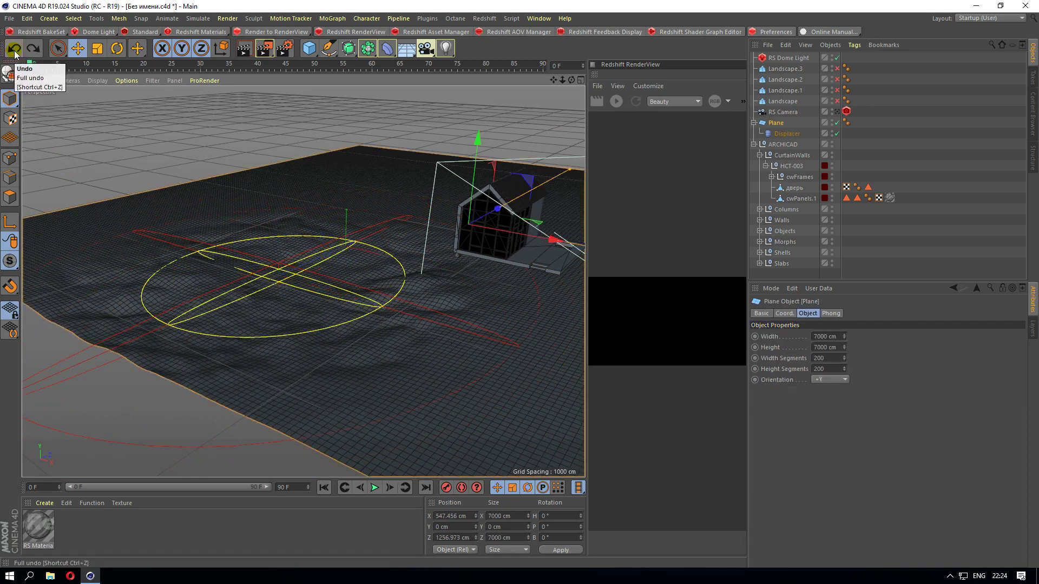
left_click(12, 50)
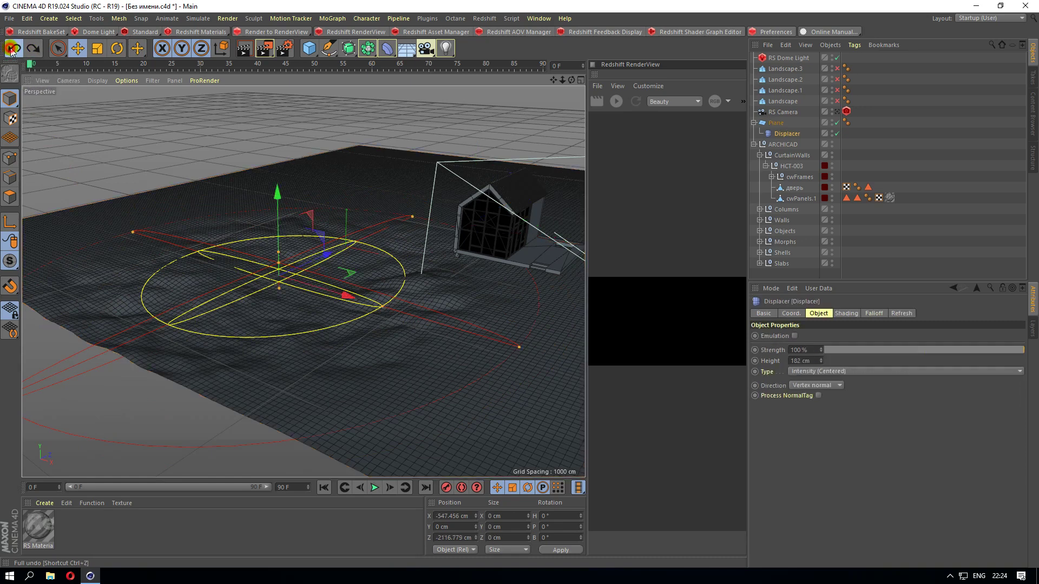
left_click(11, 51)
left_click(34, 50)
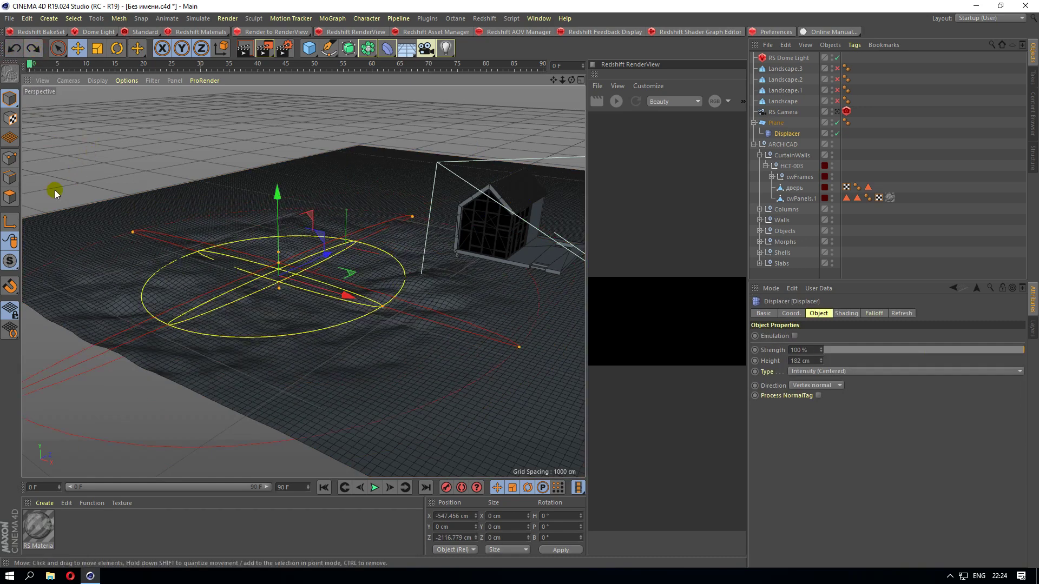
left_click_drag(55, 191, 63, 245, "alt")
left_click_drag(128, 259, 177, 250, "alt")
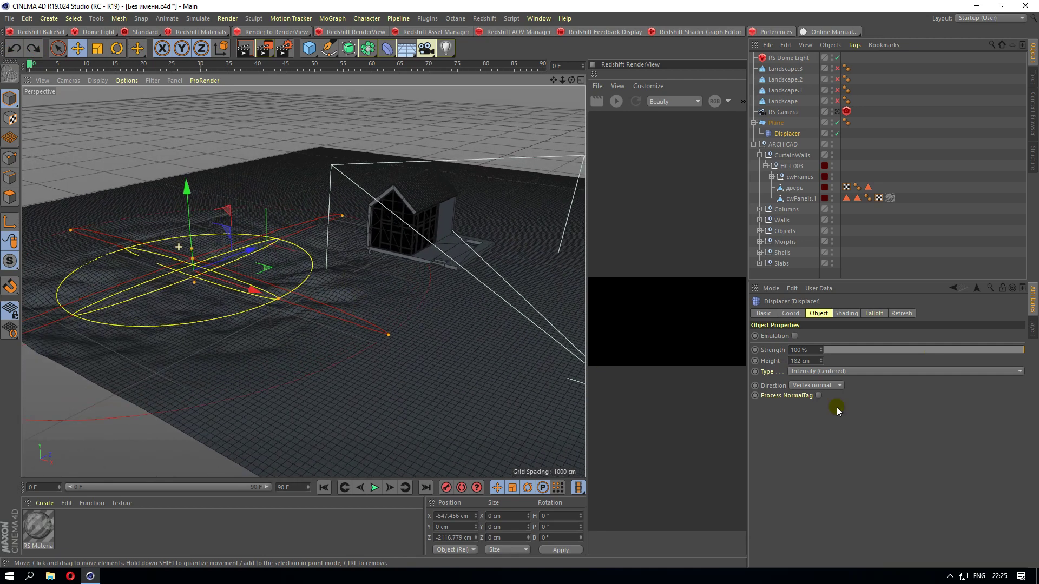
Lower the Displacer's Height to about 73 cm for gentler bumps.
left_click(821, 359)
left_click(821, 360)
left_click_drag(820, 362, 820, 374)
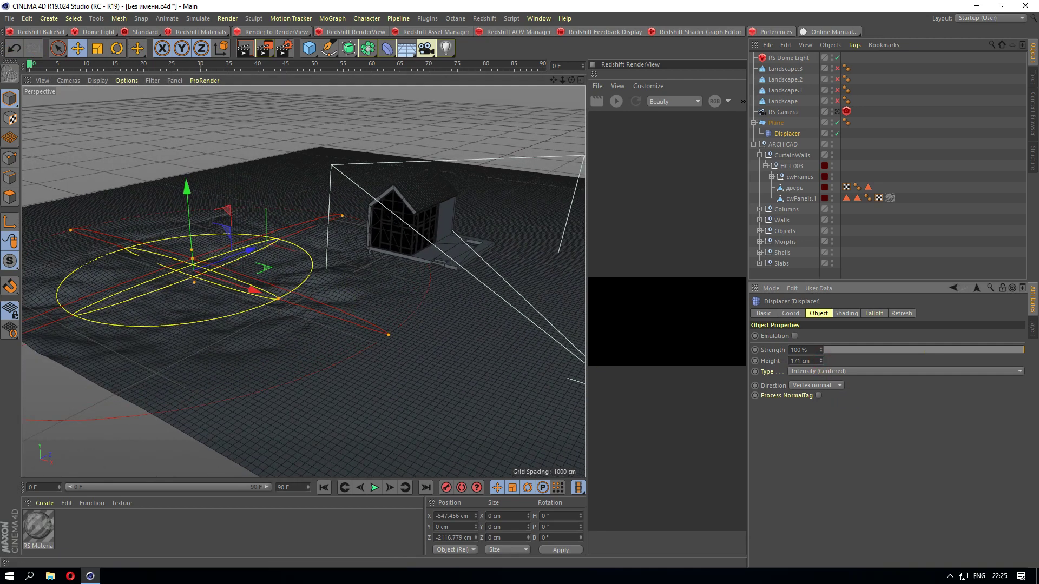
left_click_drag(821, 361, 821, 389)
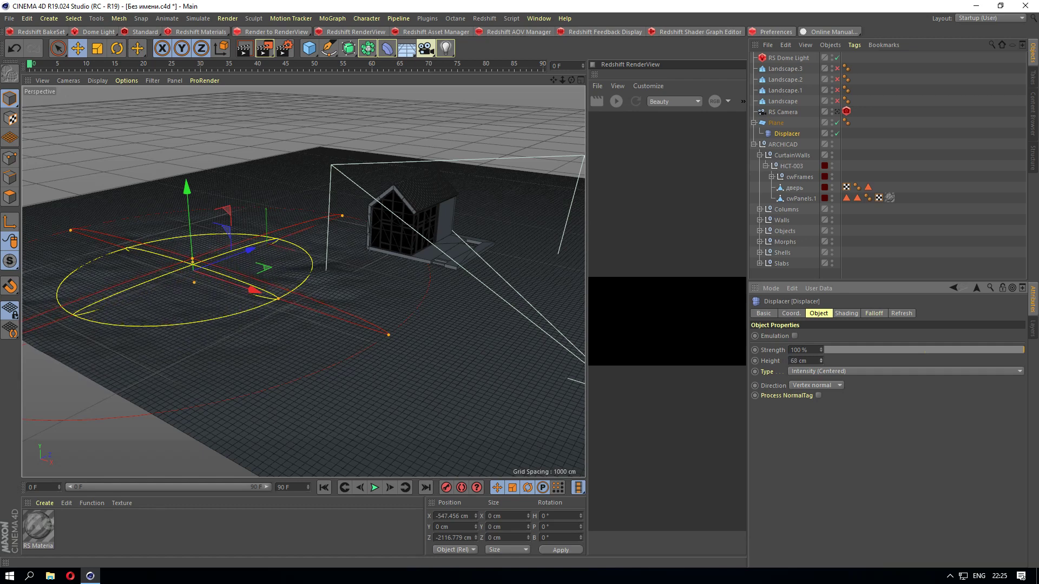
left_click_drag(821, 361, 821, 355)
Try different falloff Weight values, then set Weight back to 100%.
left_click(879, 316)
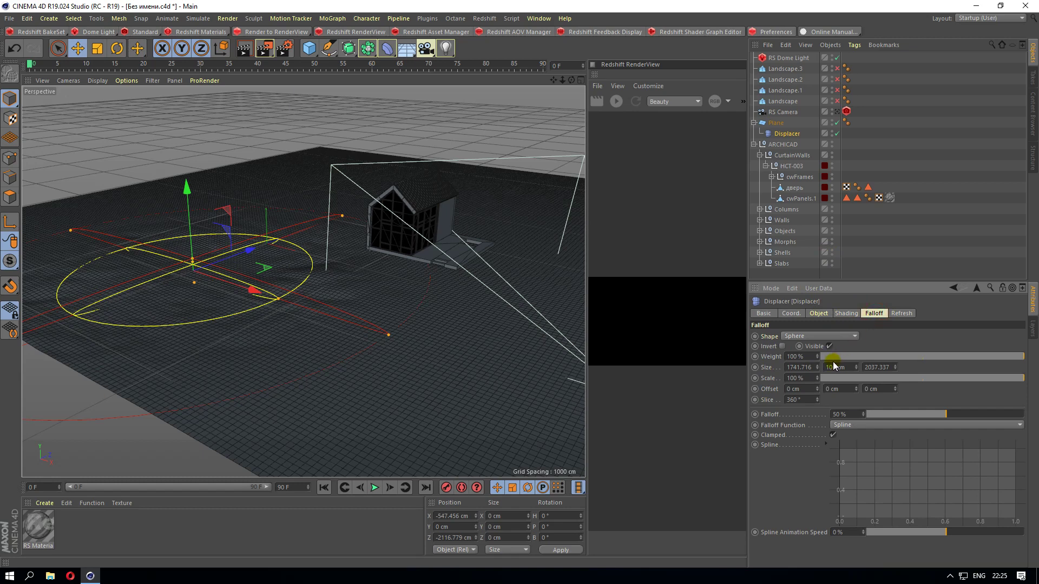
left_click_drag(818, 359, 818, 338)
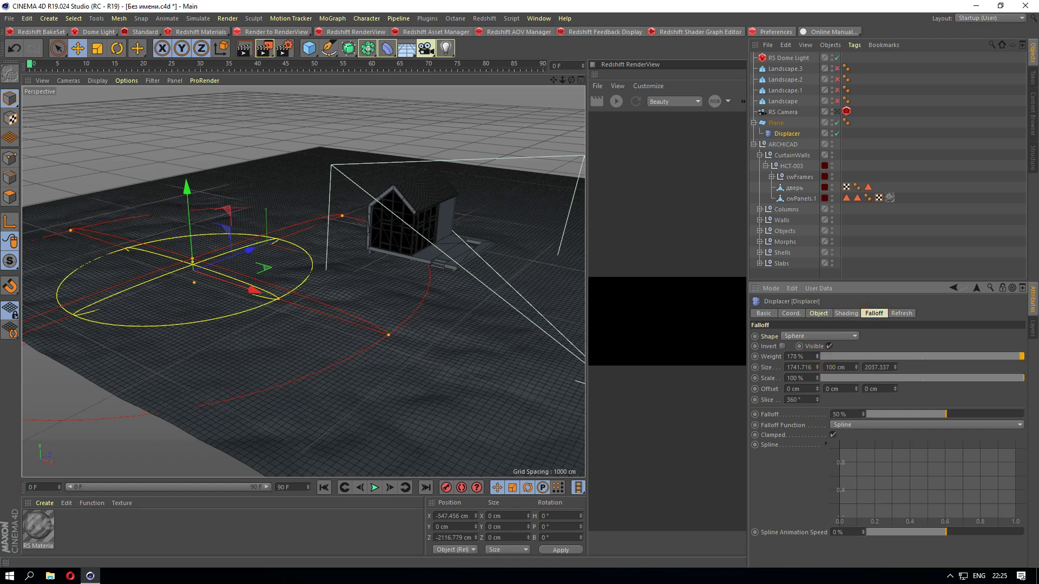
left_click_drag(818, 357, 818, 371)
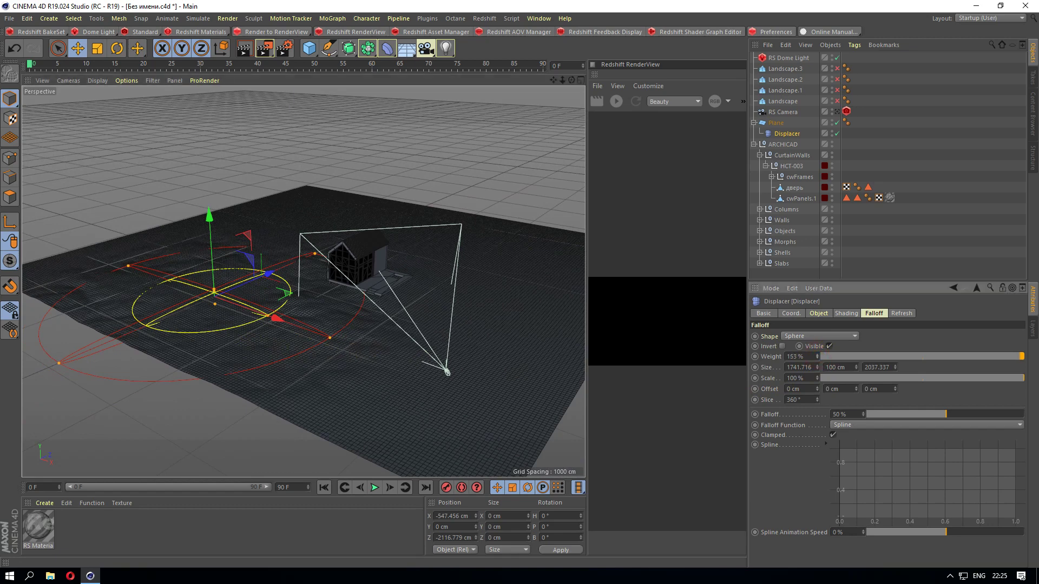
mouse_move(818, 356)
left_mouse_down()
mouse_move(819, 336)
mouse_move(818, 379)
mouse_move(818, 356)
left_mouse_up()
double_click(794, 357)
type("1")
type("-")
key("Return")
scroll(216, 293, "up", 2)
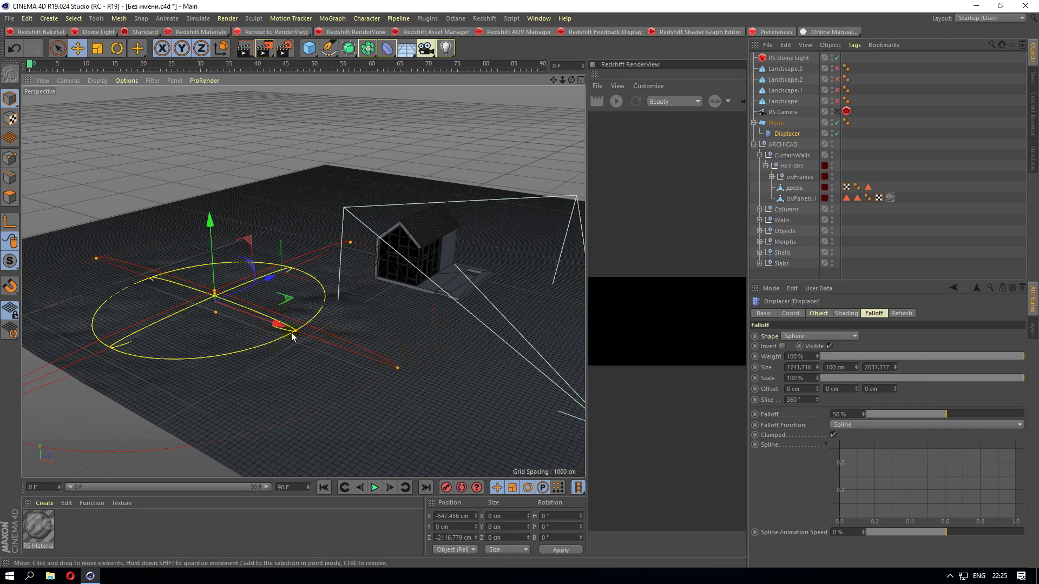
Soften the sphere falloff edge to 40% after undoing a trial inner-sphere resize.
left_click_drag(292, 332, 400, 368)
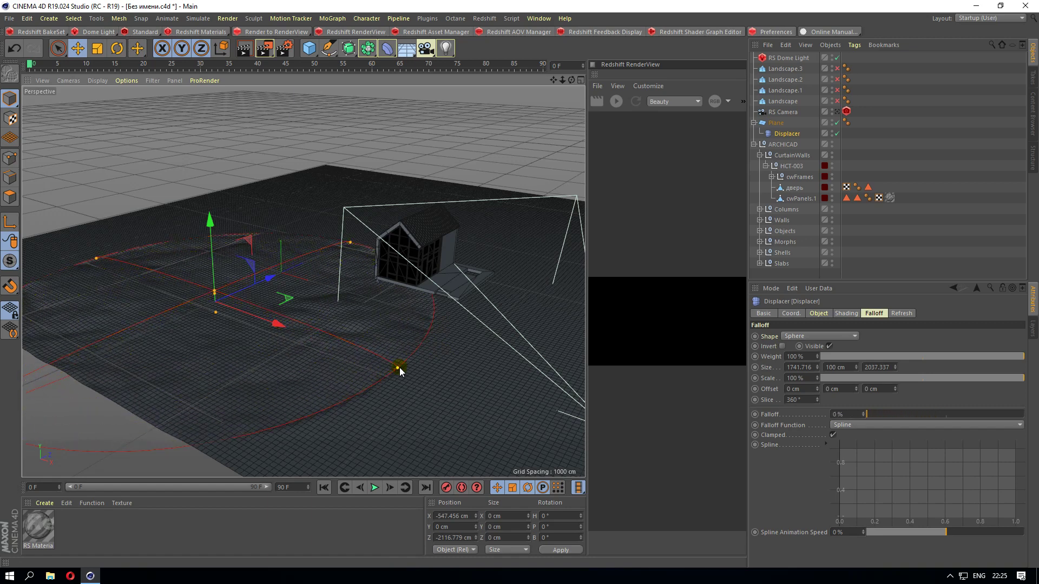
mouse_move(401, 369)
left_mouse_down()
mouse_move(324, 346)
mouse_move(420, 369)
left_mouse_up()
scroll(418, 369, "up", 6)
scroll(436, 313, "down", 3)
scroll(428, 320, "down", 2)
scroll(400, 332, "down", 1)
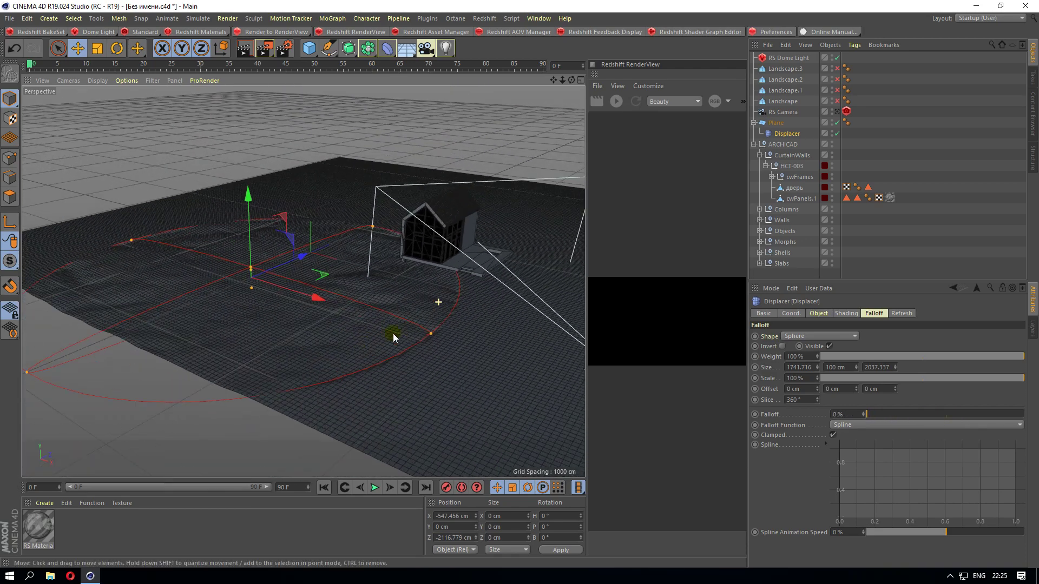
left_click(14, 48)
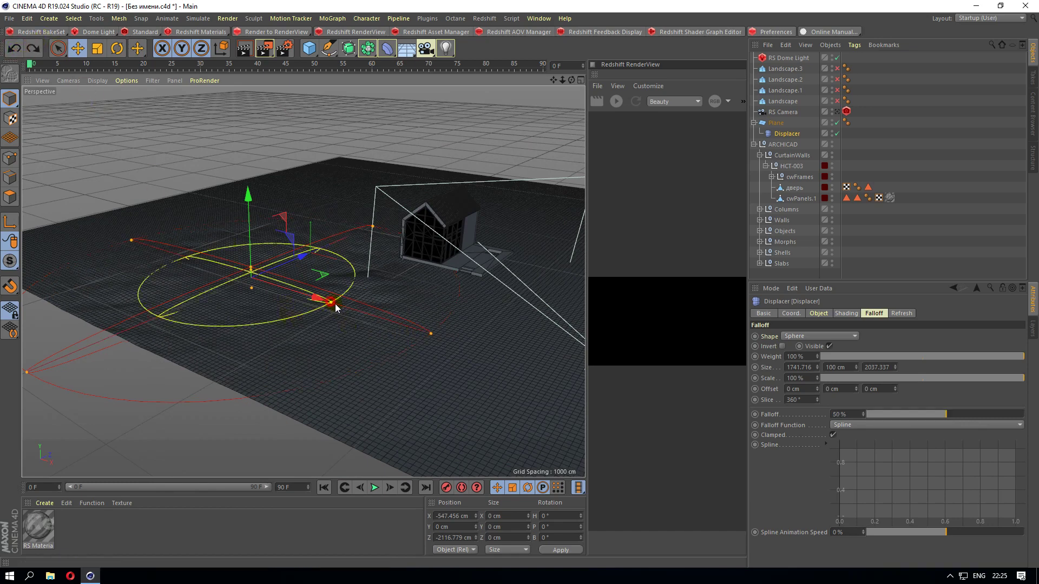
left_click_drag(335, 310, 349, 307)
scroll(66, 249, "down", 2)
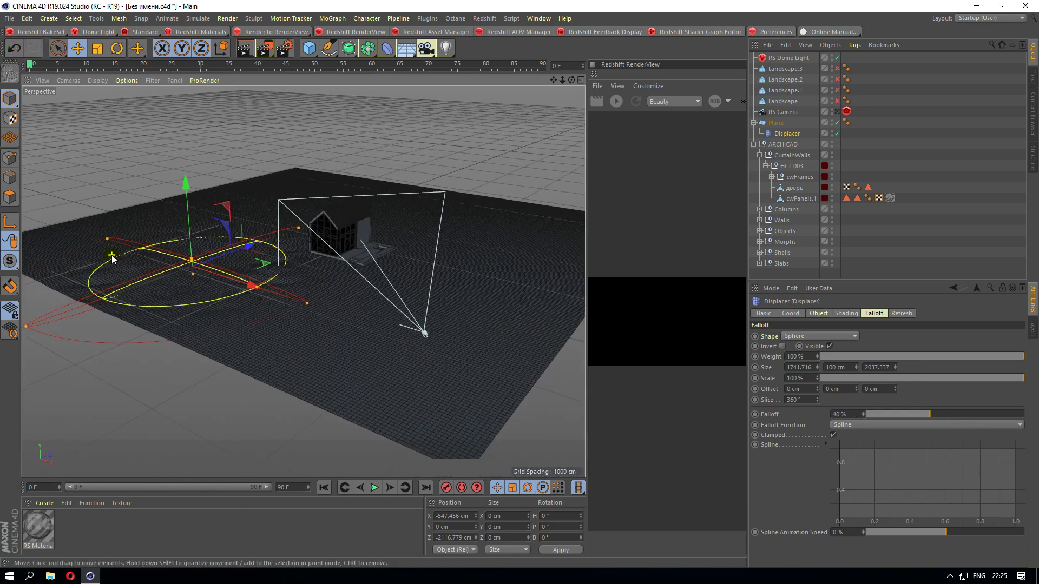
left_click(847, 336)
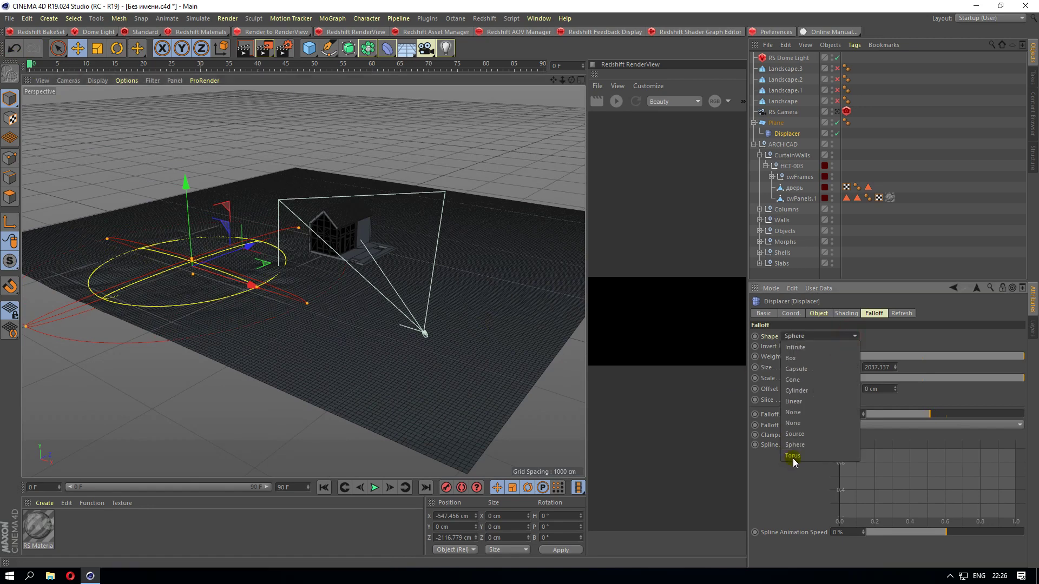
Switch the falloff shape to Torus and adjust its thickness and radius in the viewport.
left_click(791, 456)
scroll(191, 265, "up", 2)
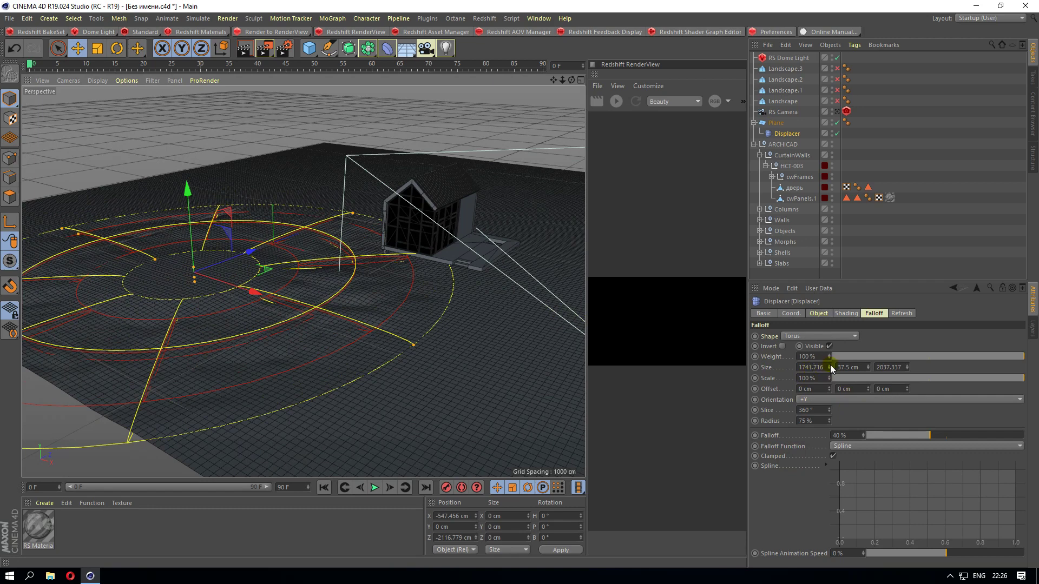
left_click_drag(867, 370, 867, 350)
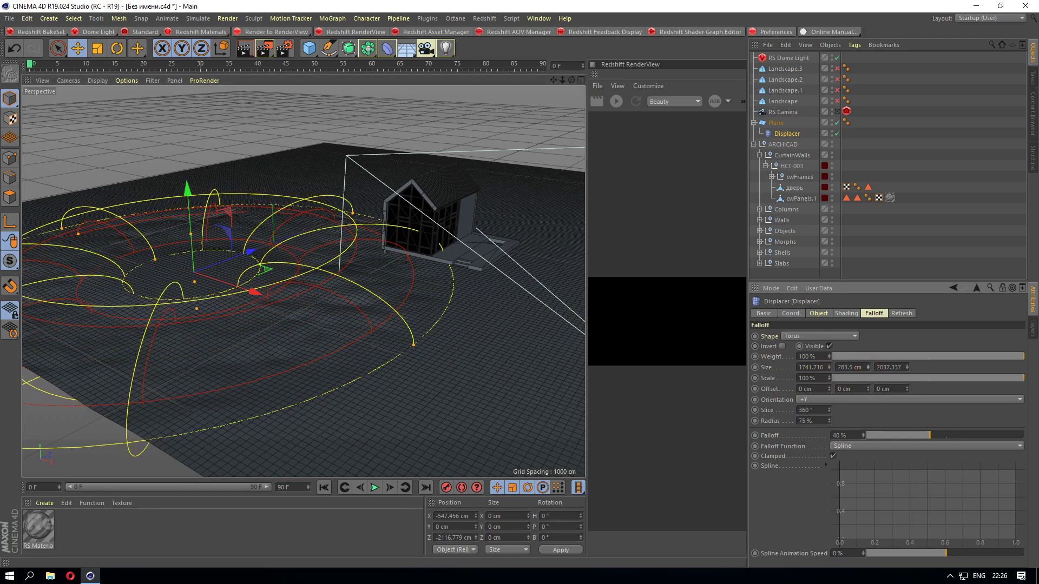
left_click_drag(414, 346, 493, 381)
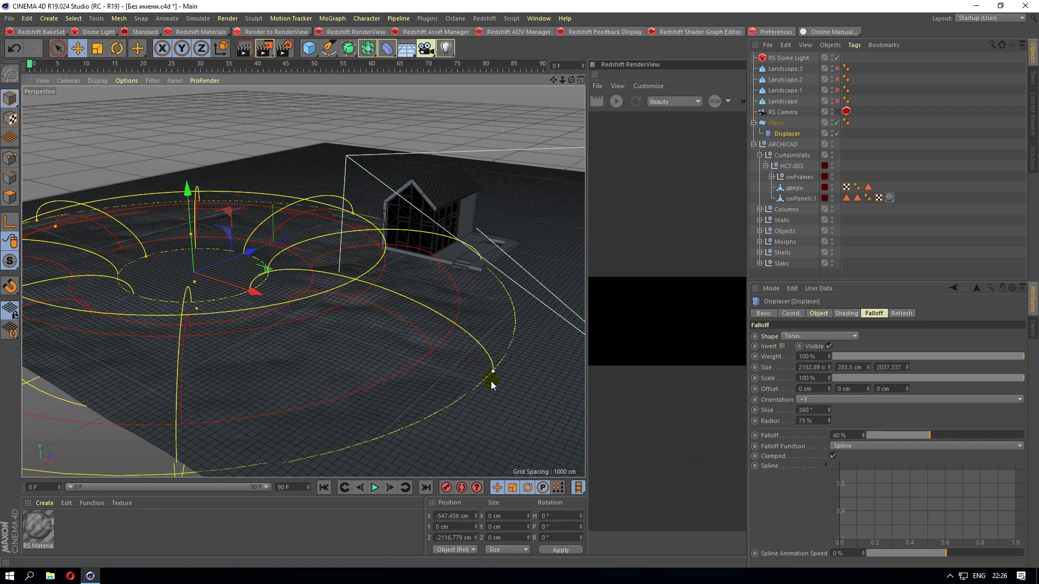
left_click(533, 414)
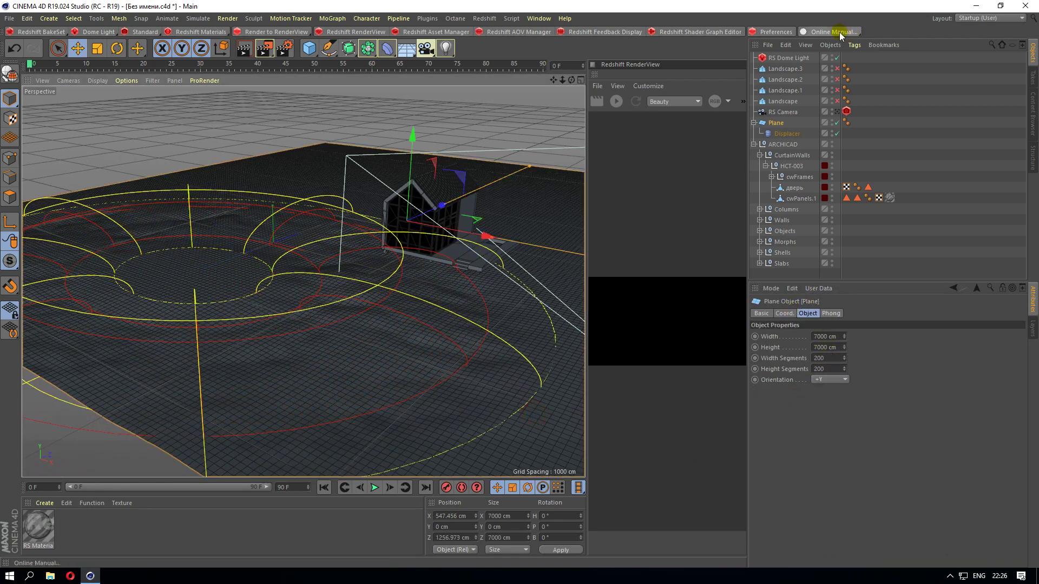
left_click(786, 134)
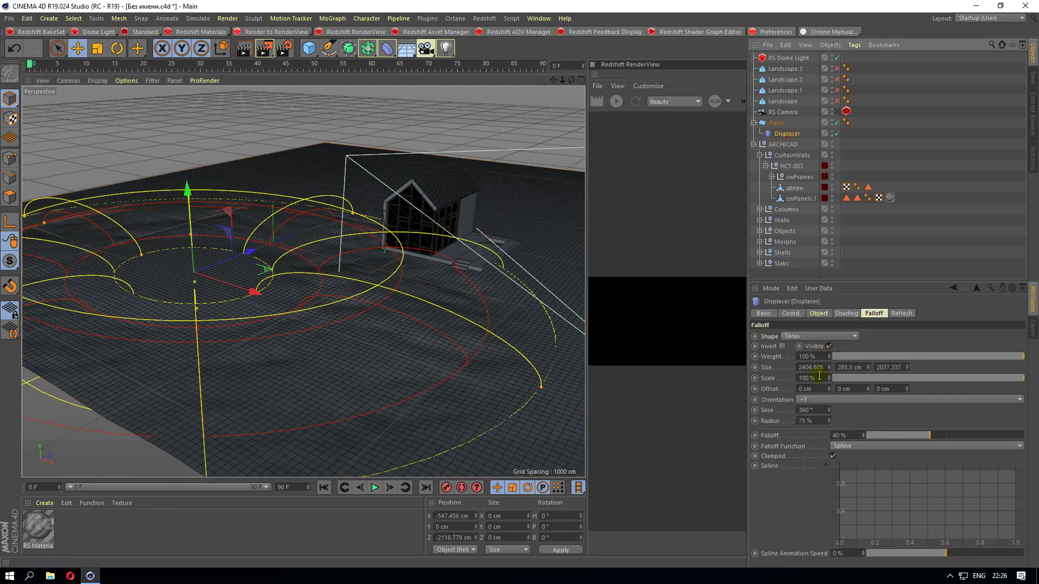
Enter 2500 cm for the torus falloff's X and Z size.
left_click_drag(798, 368, 830, 372)
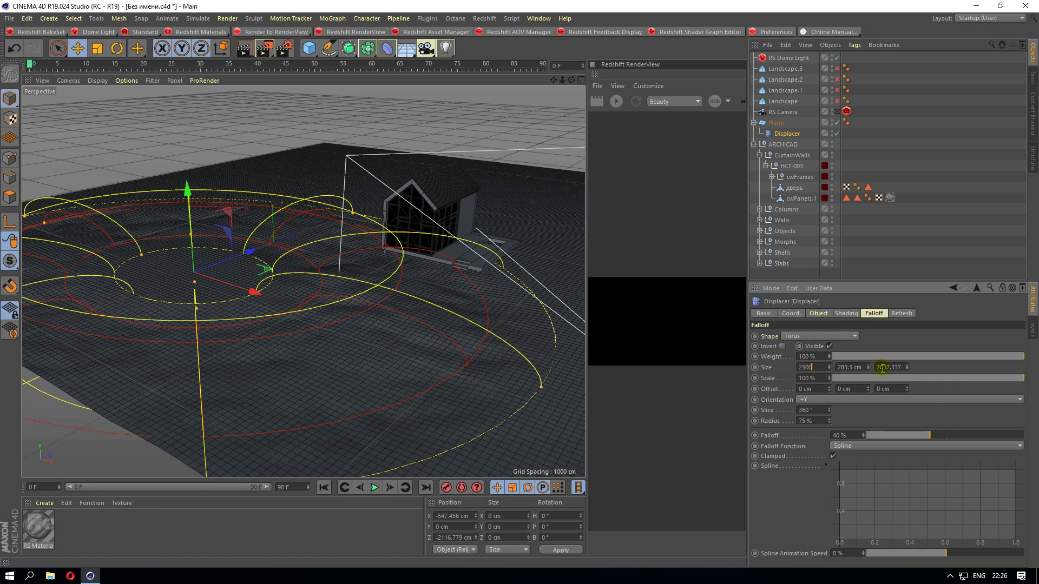
key("Return")
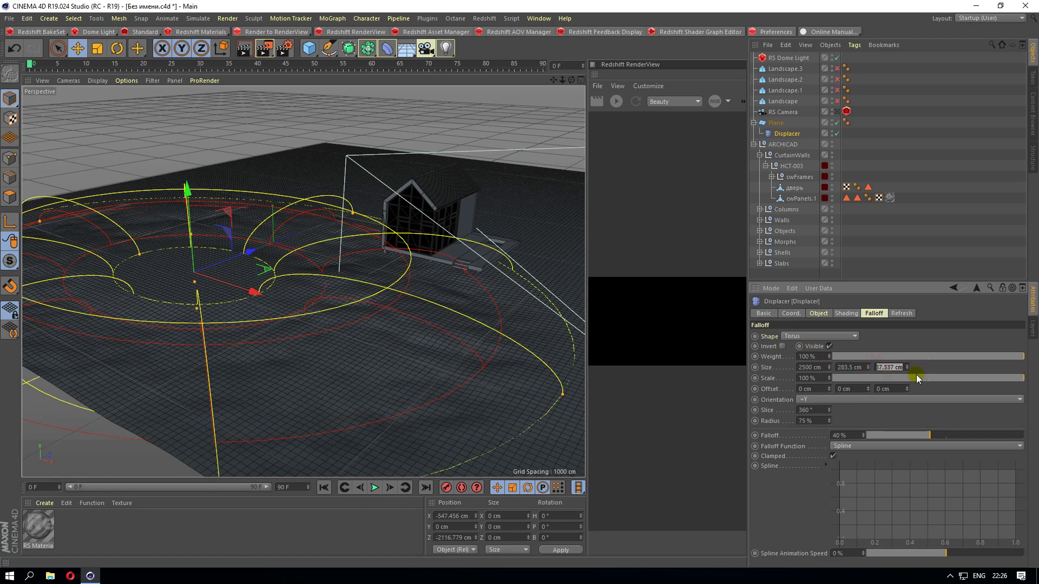
type("2500")
left_click(838, 367)
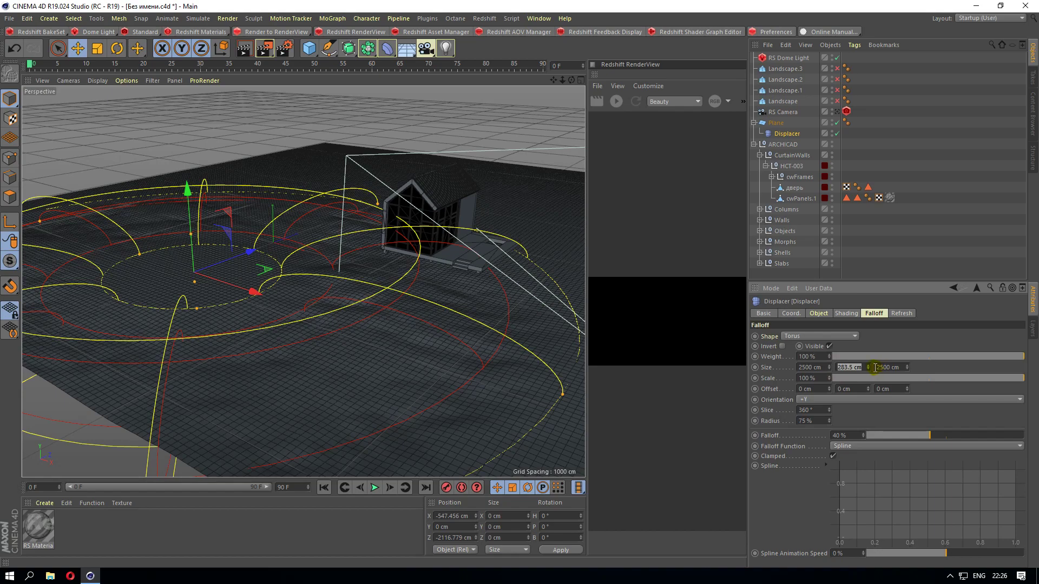
type("300")
key("Return")
Soften the torus falloff to 38%, narrow it to about 2127 cm, and shift it toward the house.
mouse_move(428, 277)
left_mouse_down("alt")
mouse_move(251, 286)
mouse_move(257, 300)
mouse_move(247, 255)
mouse_move(243, 265)
mouse_move(302, 293)
mouse_move(290, 304)
mouse_move(245, 297)
mouse_move(251, 283)
mouse_move(176, 290)
left_mouse_up("alt")
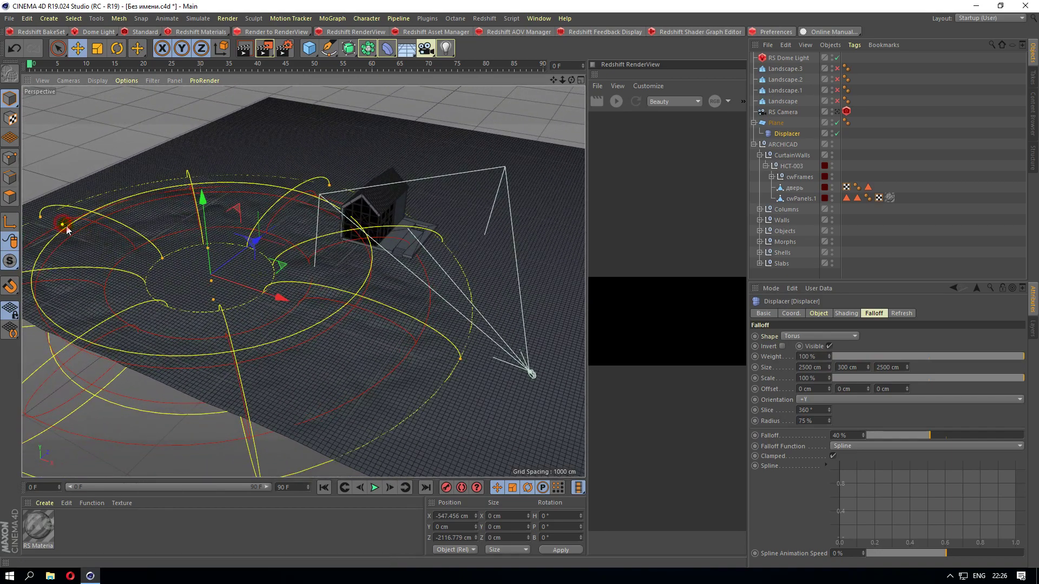
left_click_drag(67, 230, 60, 221)
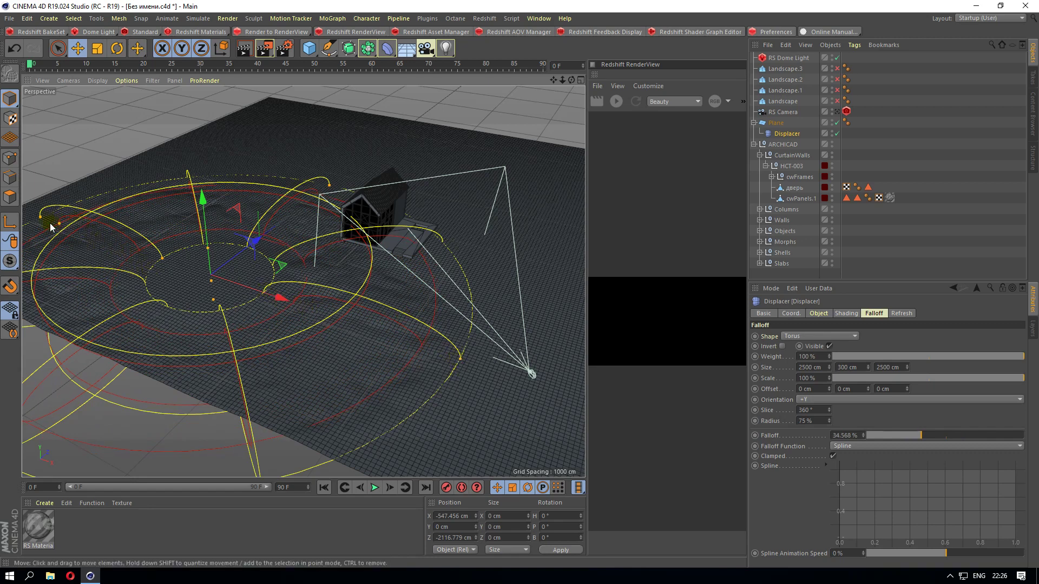
mouse_move(64, 229)
left_mouse_down()
mouse_move(74, 235)
mouse_move(60, 225)
left_mouse_up()
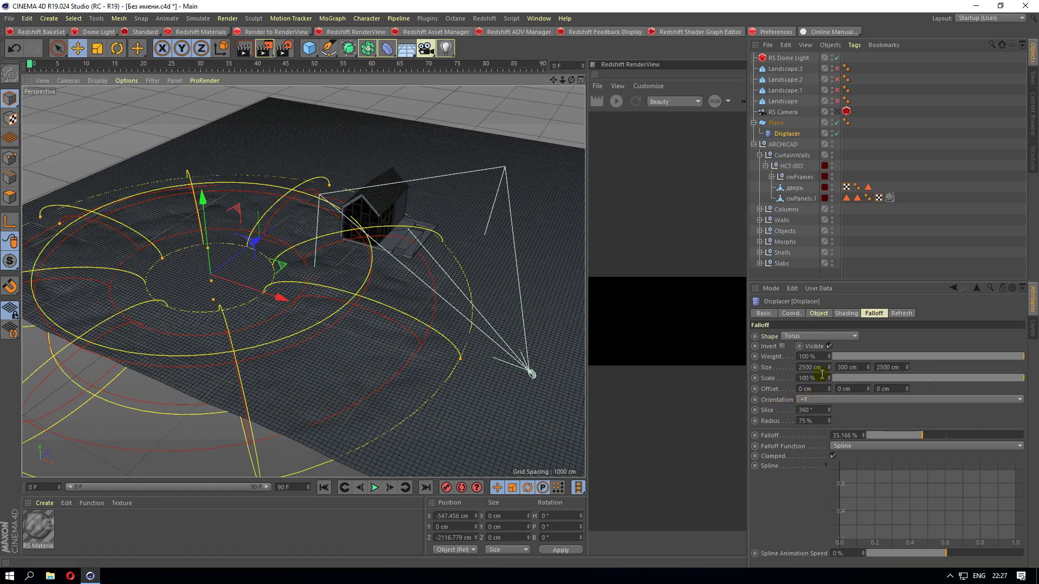
mouse_move(918, 442)
left_mouse_down()
mouse_move(895, 437)
mouse_move(947, 437)
mouse_move(926, 436)
left_mouse_up()
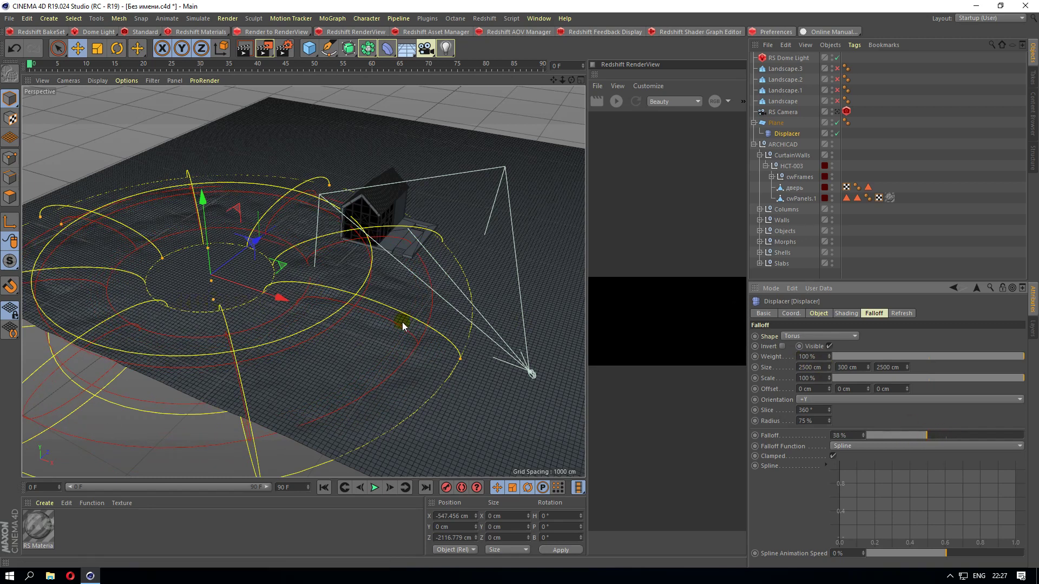
left_click_drag(461, 358, 420, 341)
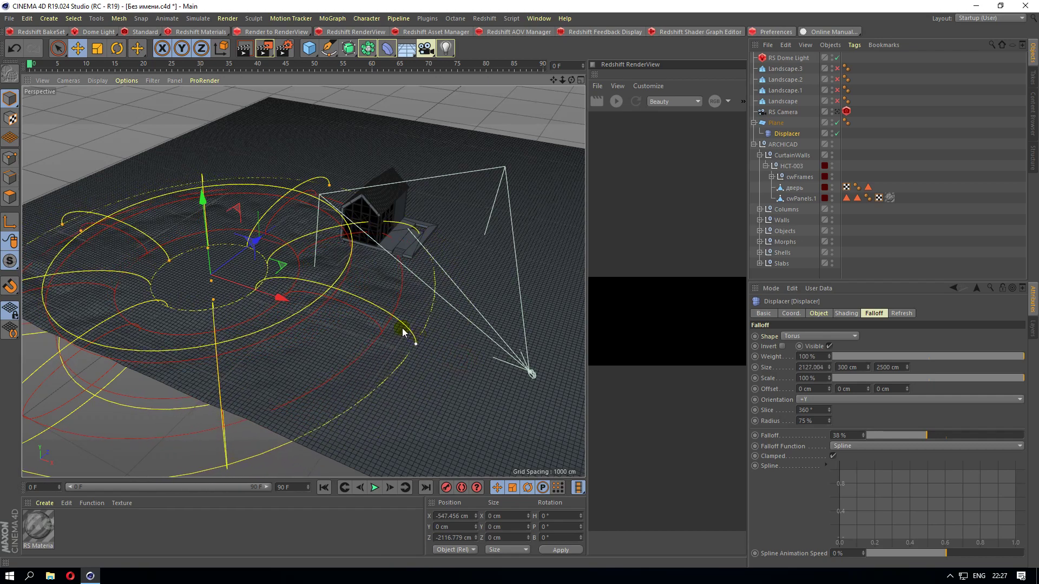
mouse_move(283, 296)
left_mouse_down()
mouse_move(362, 317)
mouse_move(420, 205)
left_mouse_up()
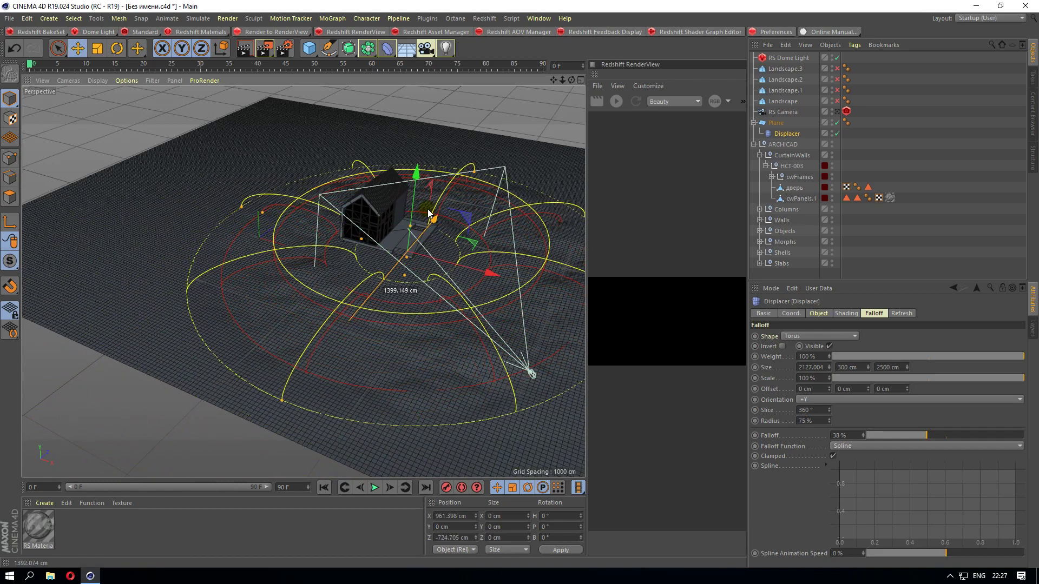
Enlarge the torus ring radius to about 83.6% and nudge the Displacer along X.
scroll(453, 302, "up", 3)
scroll(452, 302, "up", 3)
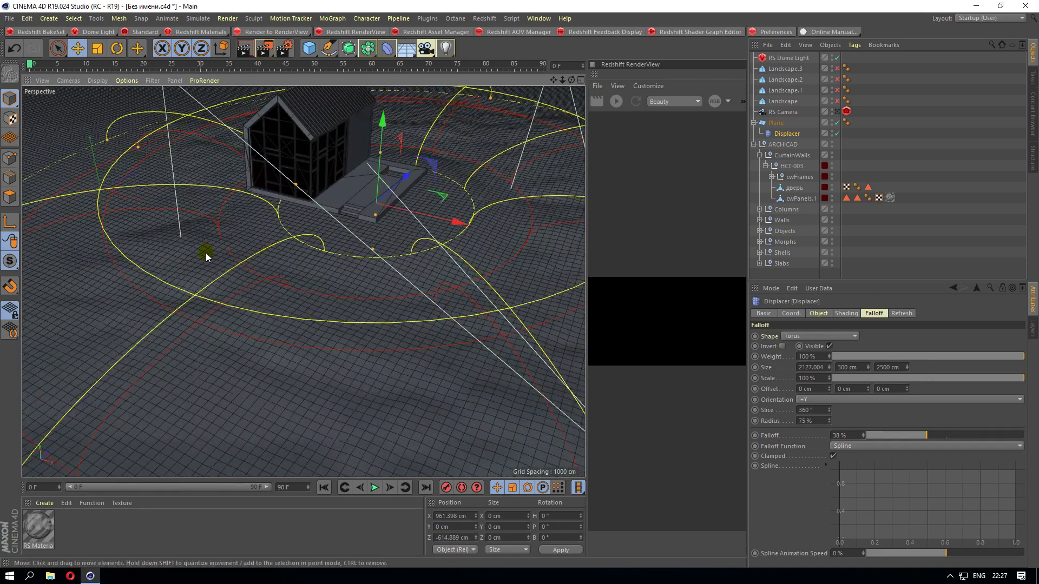
scroll(207, 252, "down", 3)
scroll(239, 260, "down", 2)
scroll(216, 287, "down", 3)
scroll(212, 294, "down", 2)
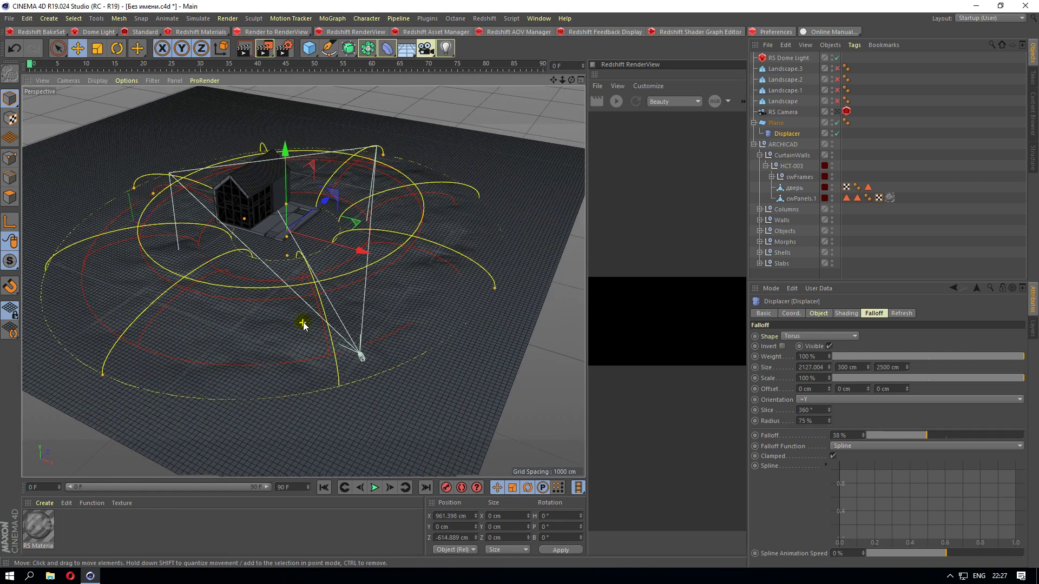
left_click_drag(303, 325, 275, 256, "alt")
scroll(275, 256, "up", 3)
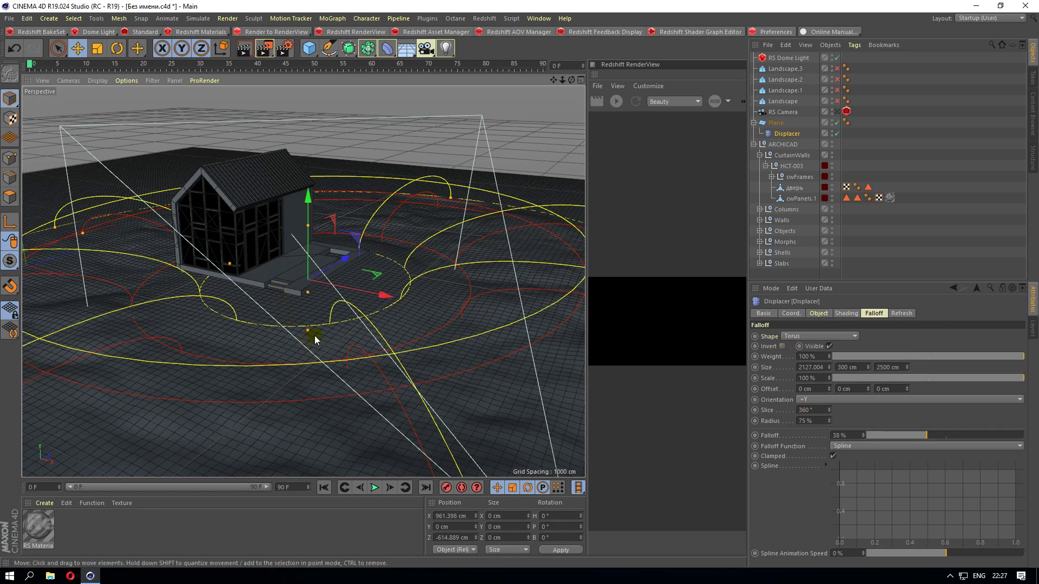
left_click_drag(230, 265, 253, 273)
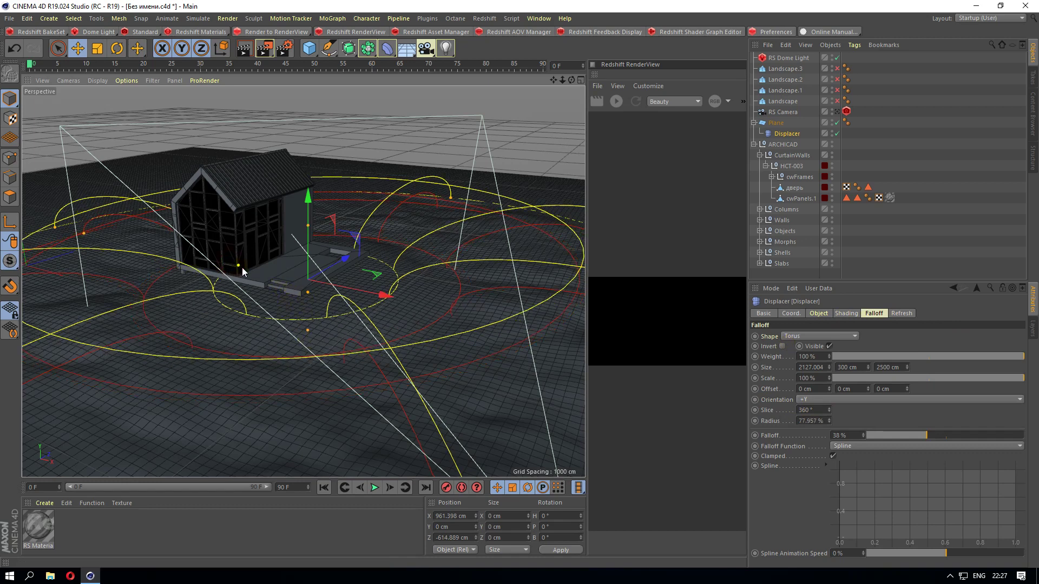
left_click_drag(253, 274, 295, 273)
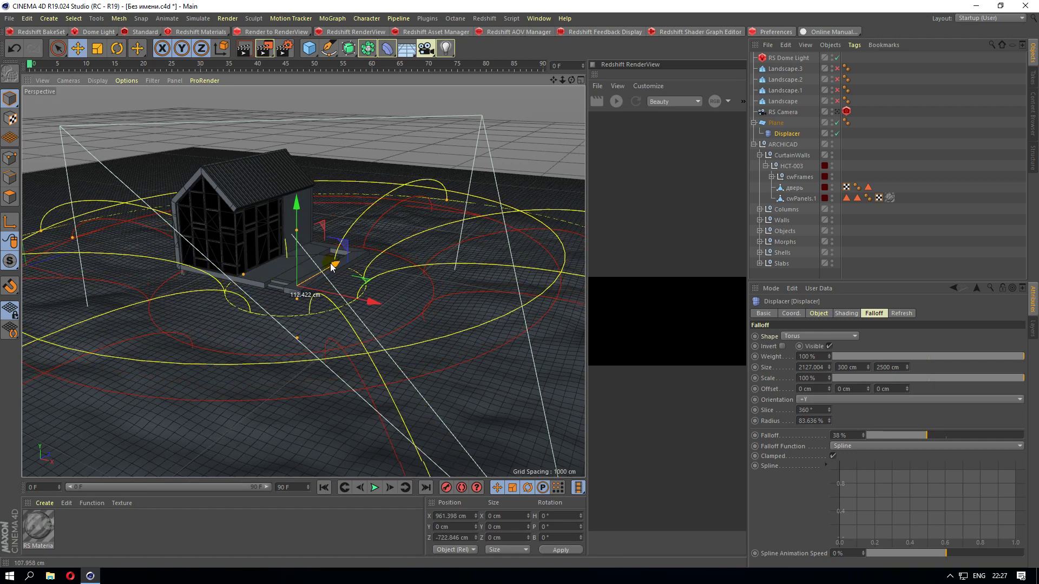
left_click_drag(368, 307, 355, 303)
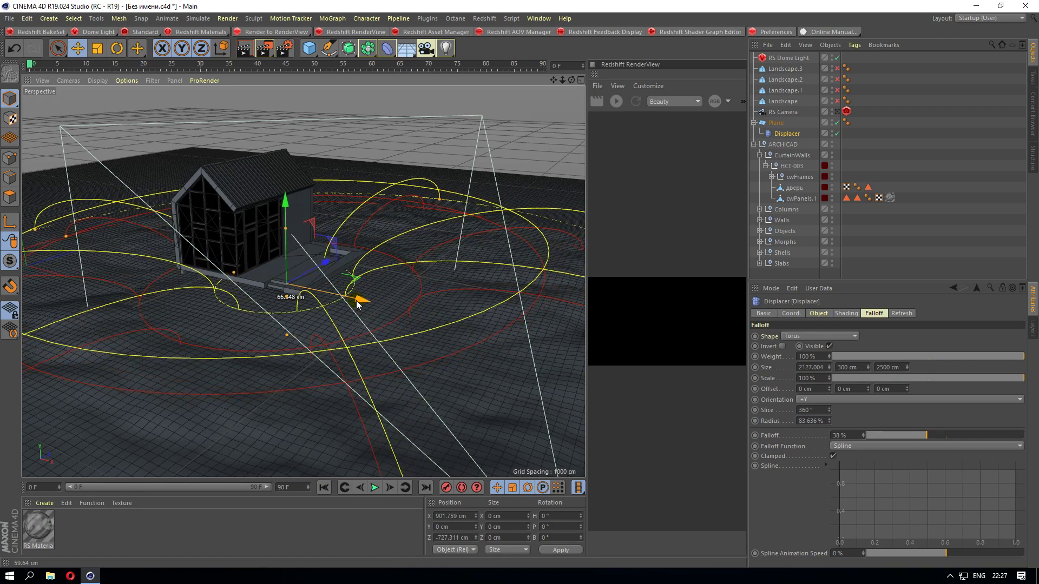
Ctrl-drag the Displacer to create Displacer.1 at about X −2426 cm.
scroll(339, 300, "down", 3)
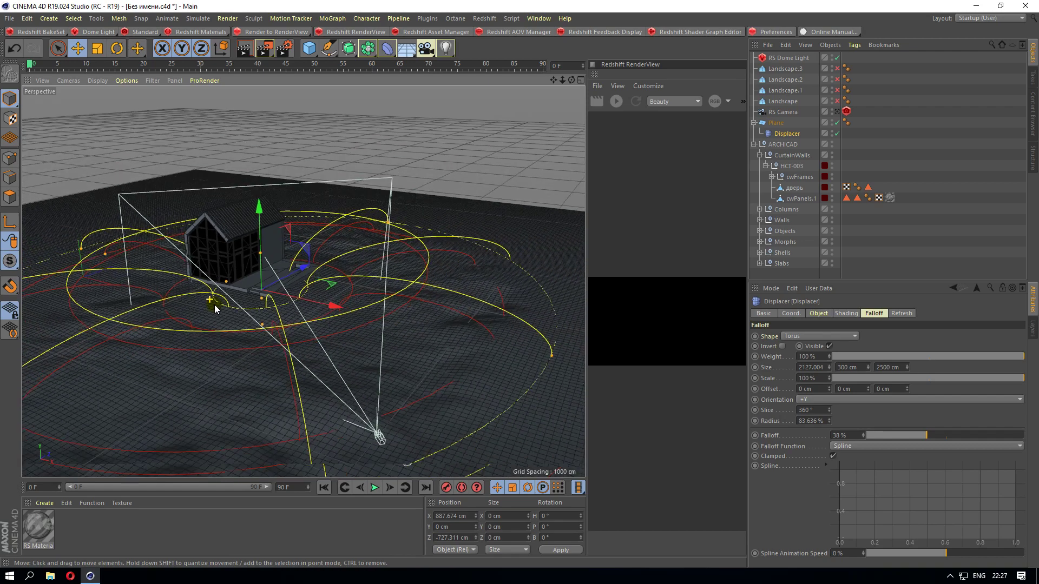
scroll(379, 324, "down", 3)
scroll(460, 368, "up", 2)
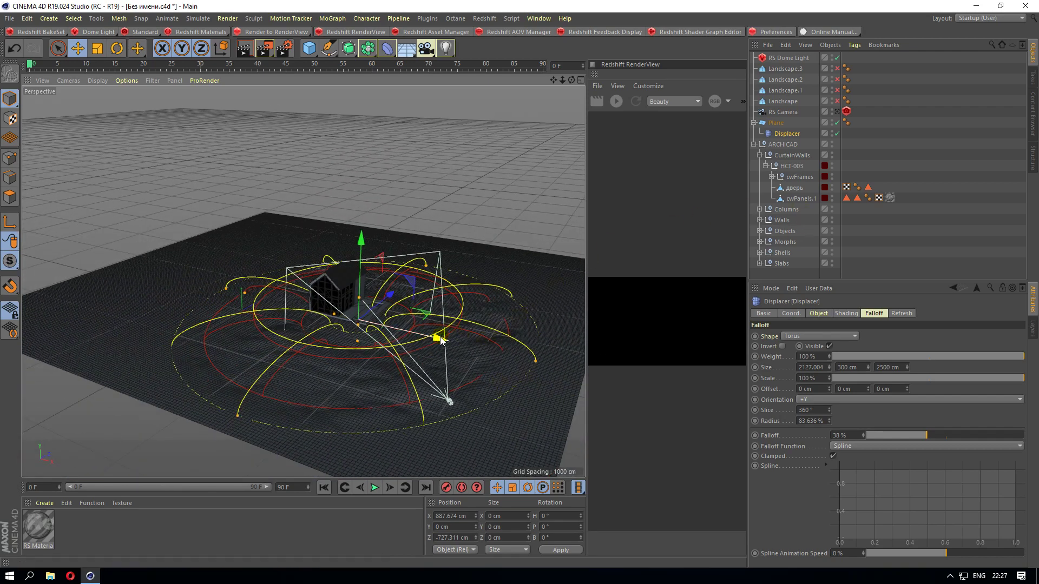
left_click_drag(442, 340, 236, 275, "ctrl")
scroll(237, 244, "up", 2)
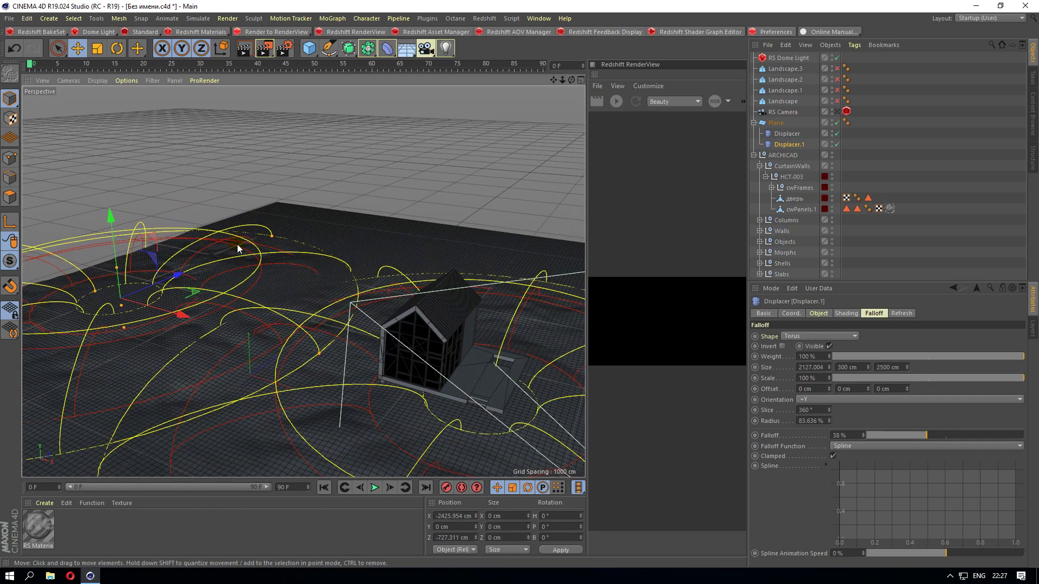
Switch Displacer.1 to a Sphere falloff and shift it forward along Z and sideways along X.
left_click_drag(153, 259, 289, 230)
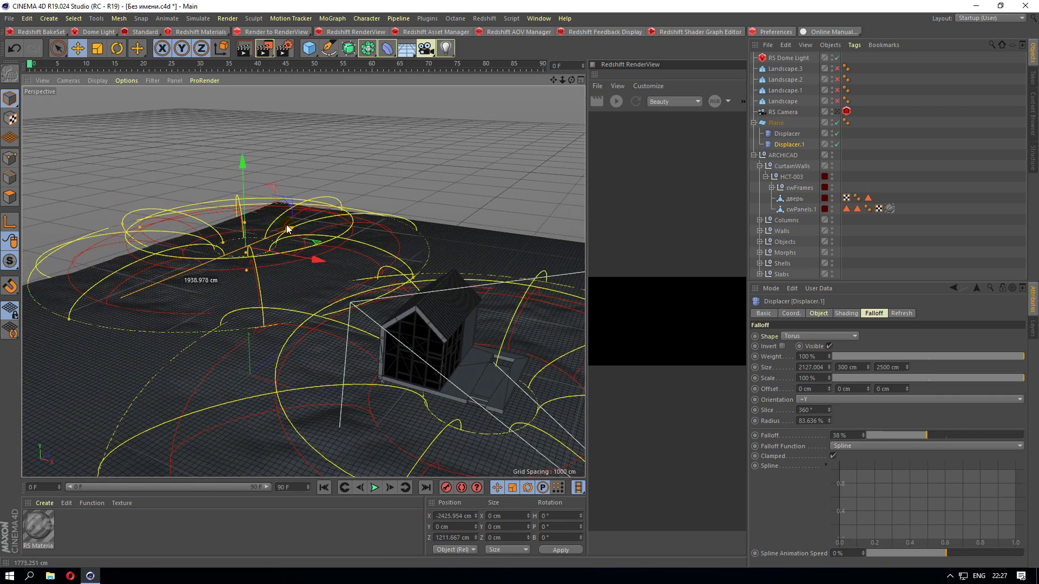
left_click(831, 336)
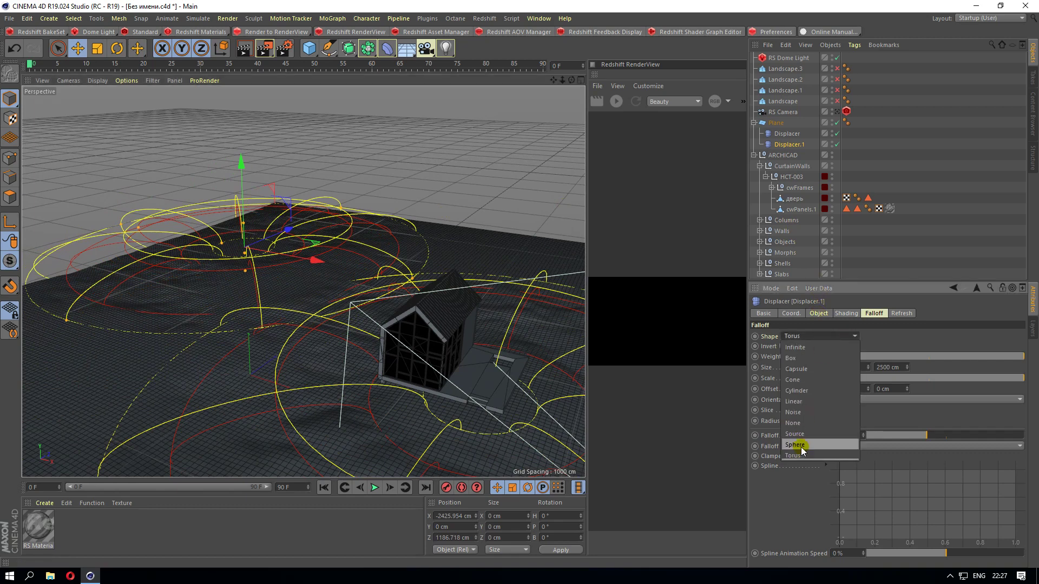
left_click(803, 450)
mouse_move(316, 261)
left_mouse_down()
mouse_move(359, 271)
mouse_move(344, 268)
left_mouse_up()
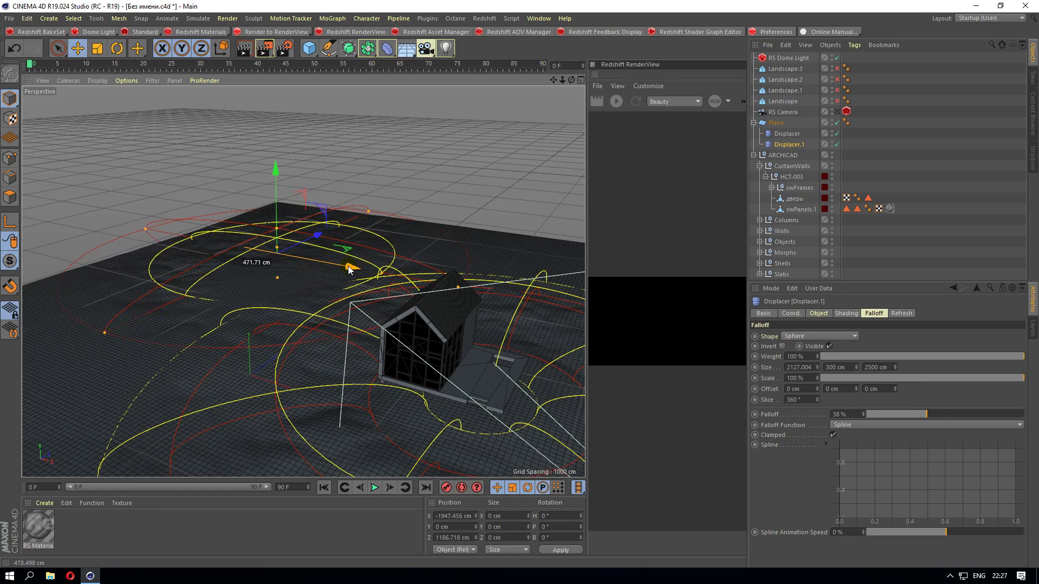
mouse_move(328, 256)
left_mouse_down("alt")
mouse_move(230, 278)
mouse_move(278, 252)
mouse_move(277, 235)
mouse_move(278, 266)
left_mouse_up("alt")
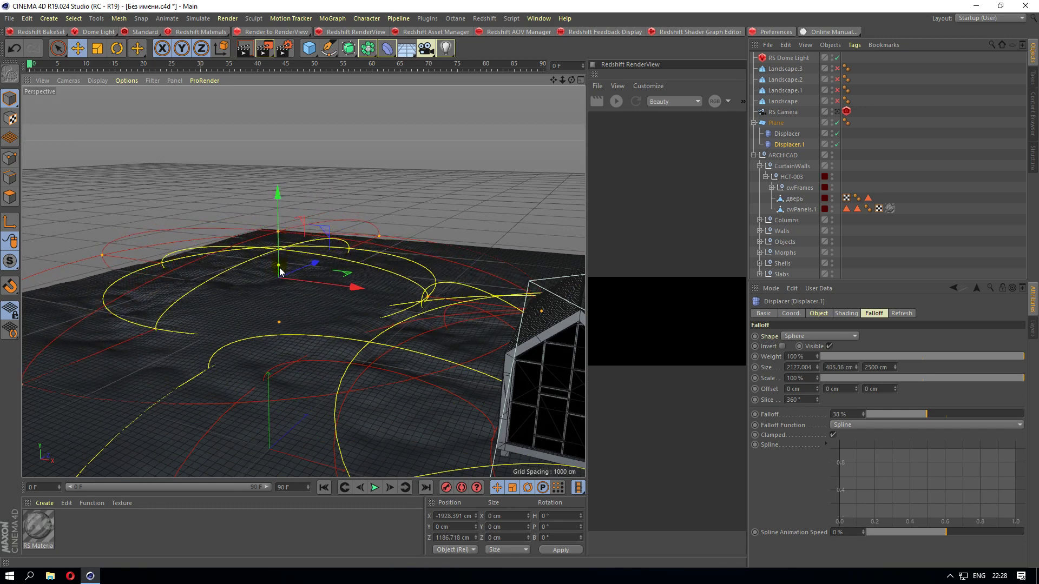
Move Displacer.1 further left, beyond the house, to roughly X −3081, Z 2336 cm.
mouse_move(357, 287)
left_mouse_down()
mouse_move(227, 278)
mouse_move(296, 246)
left_mouse_up()
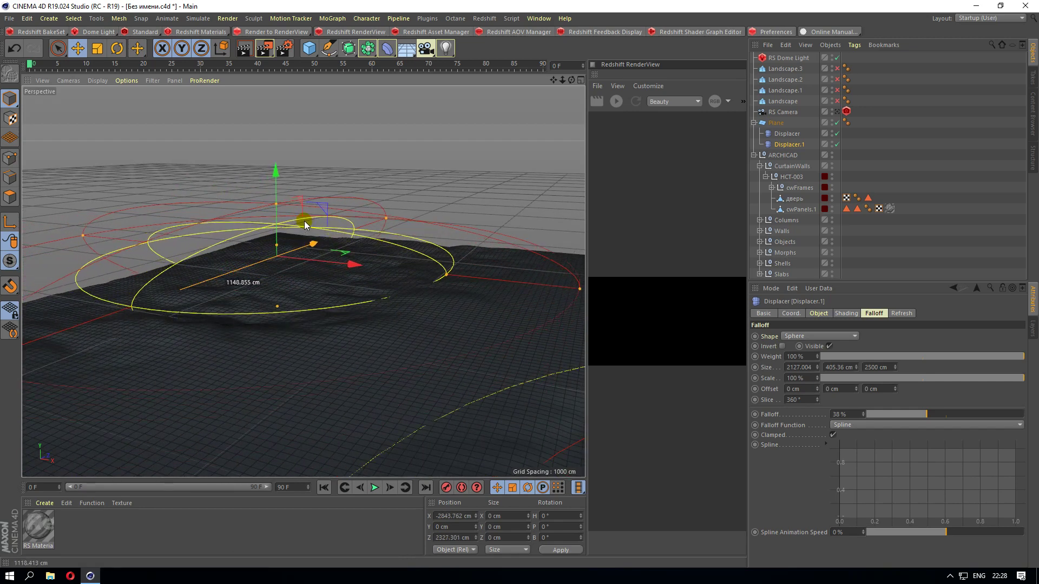
scroll(295, 246, "up", 3)
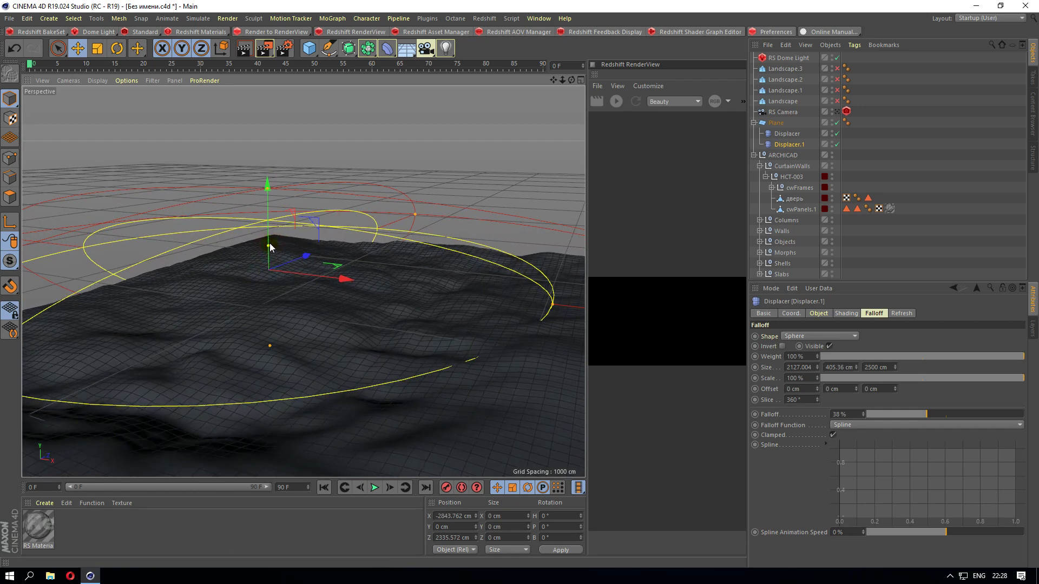
left_click_drag(342, 279, 285, 352)
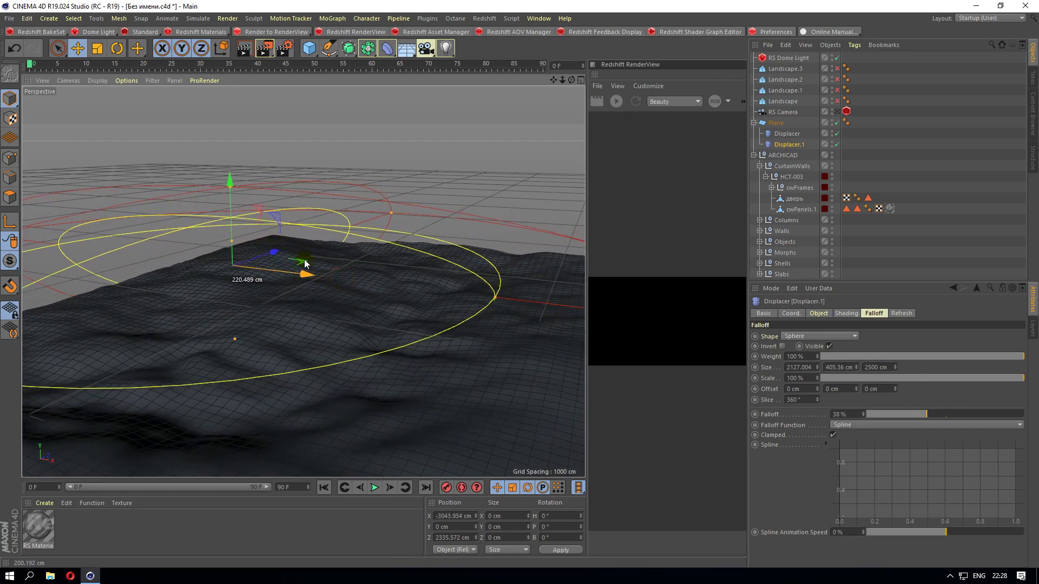
scroll(281, 344, "down", 3)
scroll(273, 328, "down", 3)
scroll(292, 335, "down", 3)
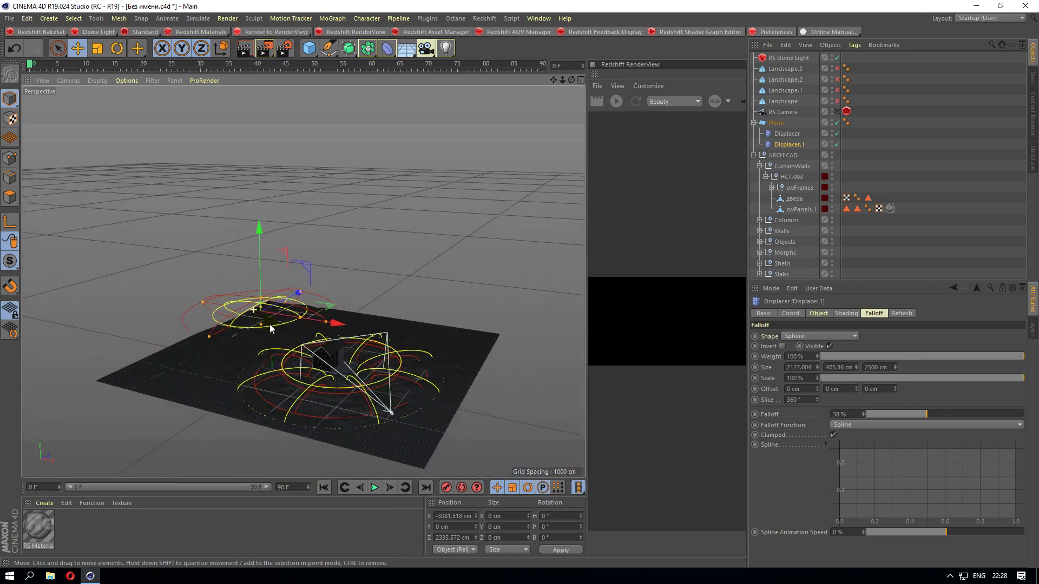
scroll(324, 350, "down", 3)
scroll(303, 324, "up", 3)
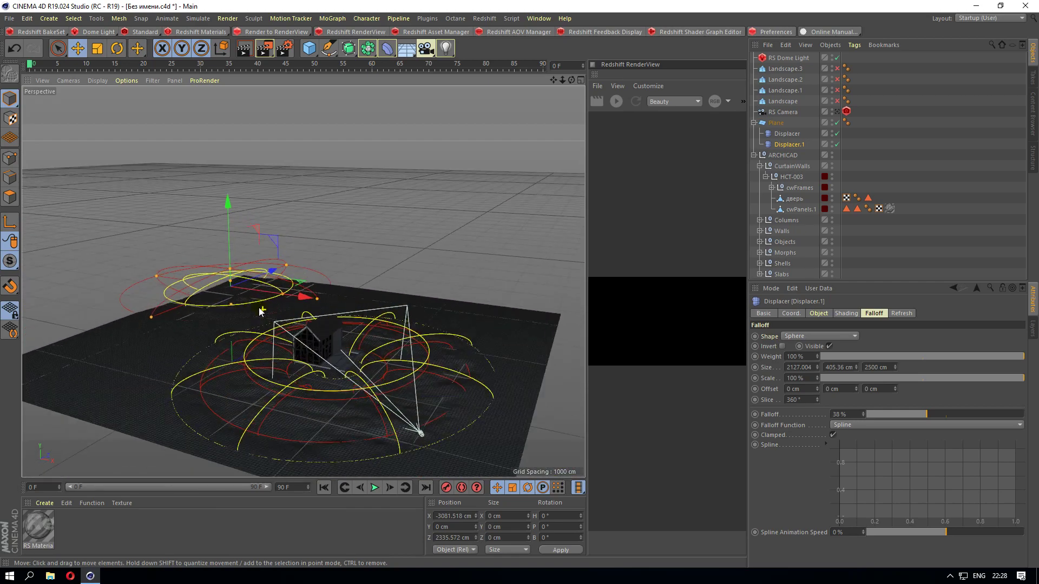
scroll(285, 299, "up", 3)
scroll(294, 292, "down", 4)
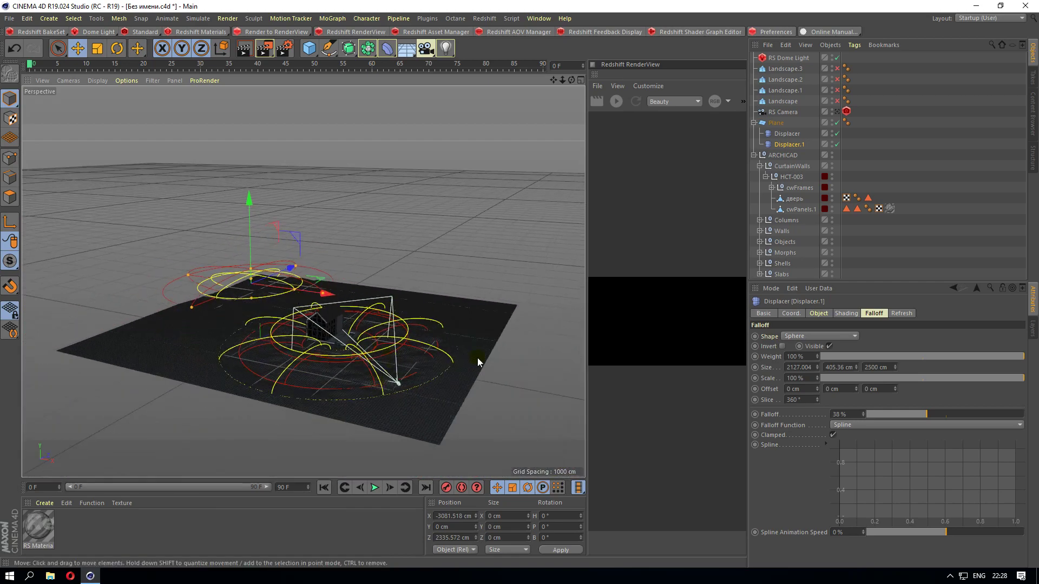
left_click(785, 133)
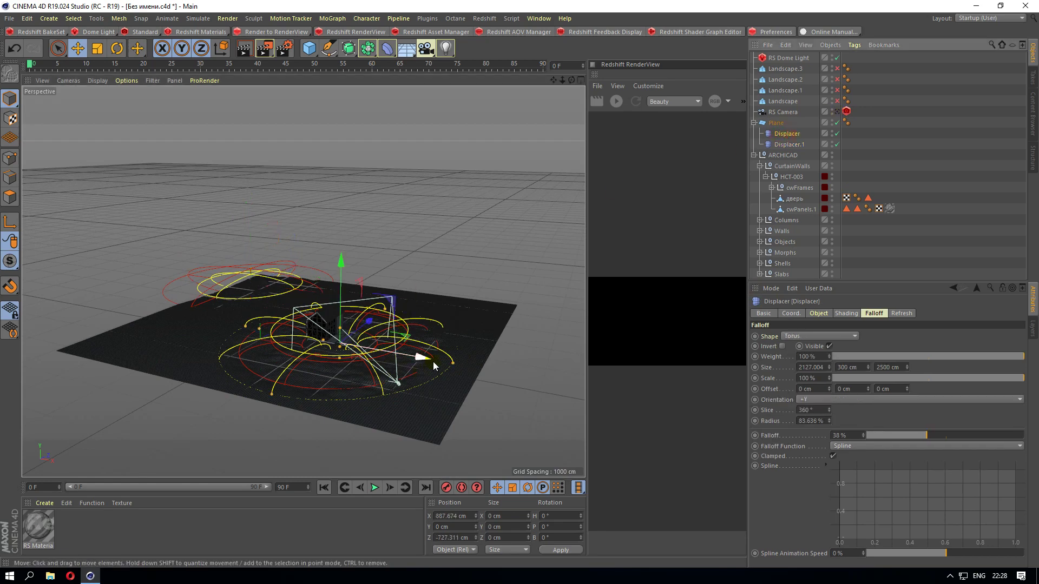
Duplicate the Displacer as Displacer.2 and give it a Sphere falloff.
left_click_drag(423, 361, 279, 332, "ctrl")
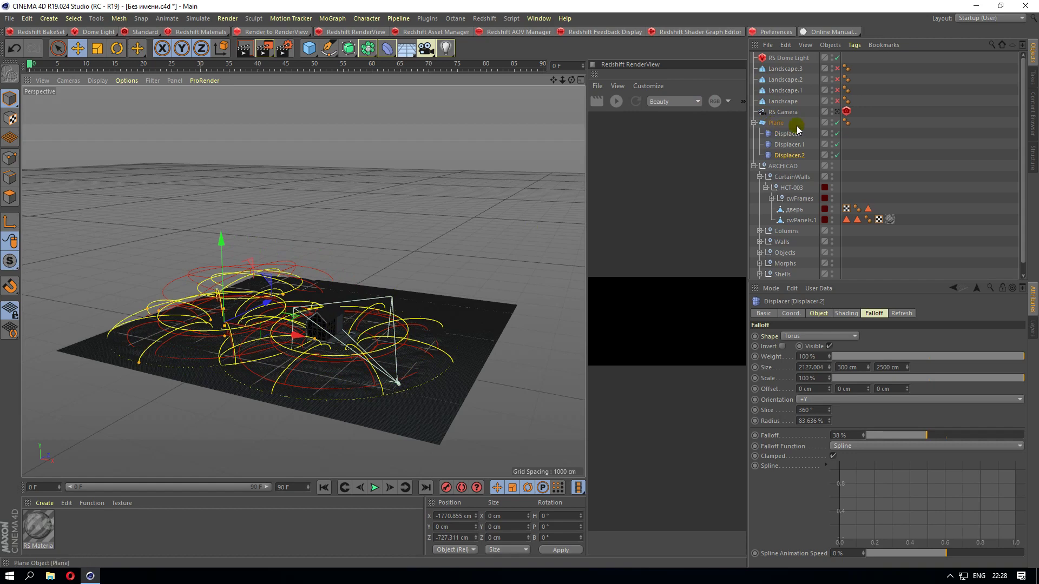
left_click(820, 336)
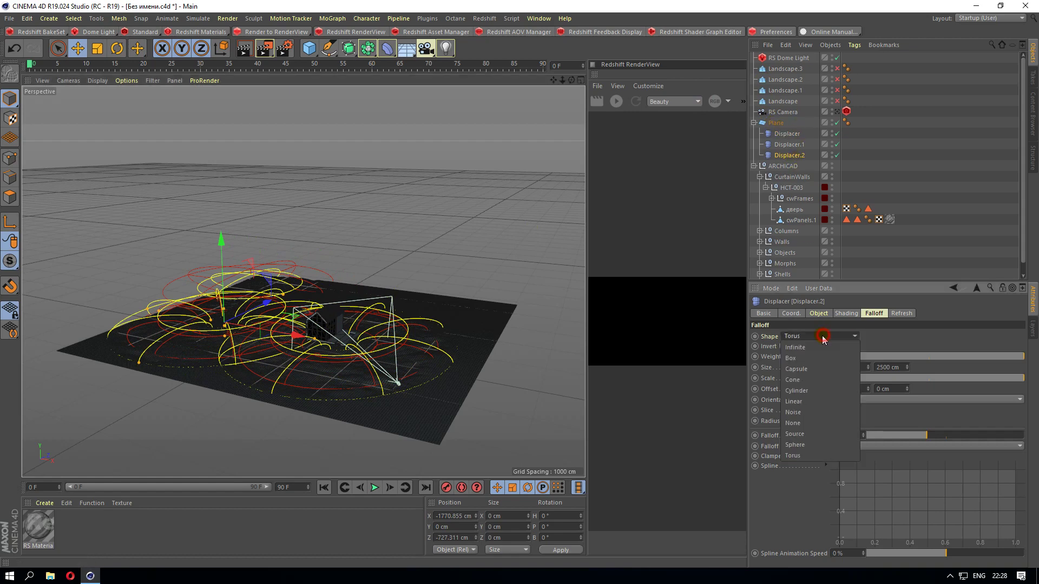
left_click(796, 444)
scroll(282, 334, "up", 2)
scroll(255, 333, "up", 2)
scroll(248, 332, "up", 2)
Move Displacer.2's falloff back, sideways and up to around X −1129, Z 1139 cm.
left_click_drag(248, 332, 313, 302)
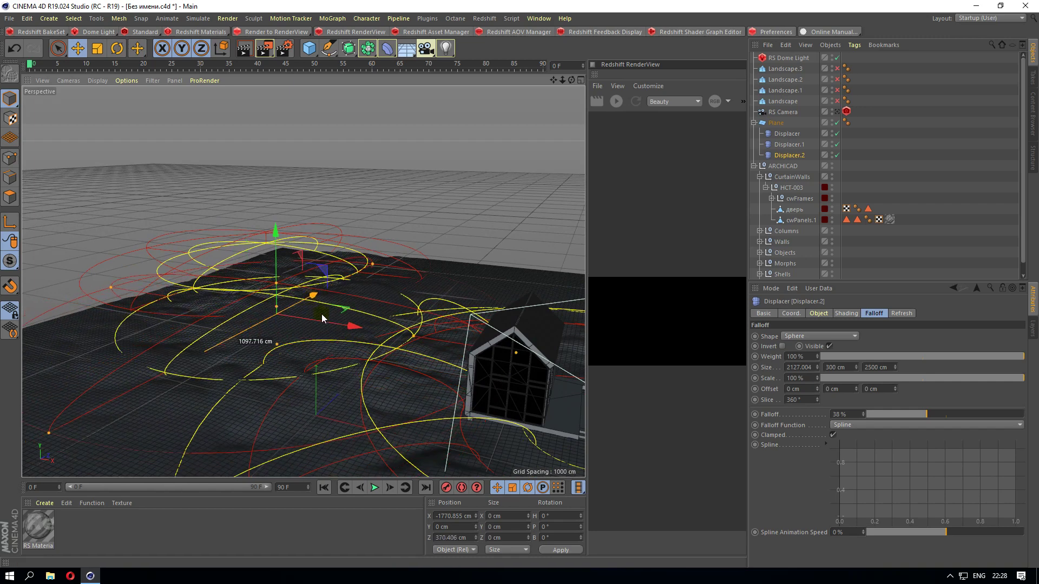
left_click_drag(358, 331, 417, 335)
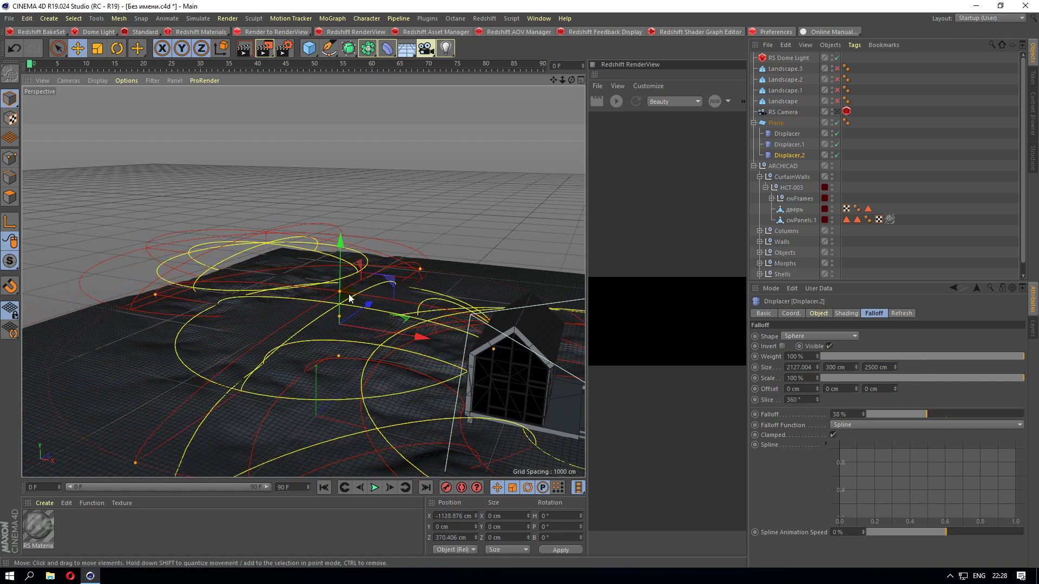
left_click_drag(341, 252, 346, 235)
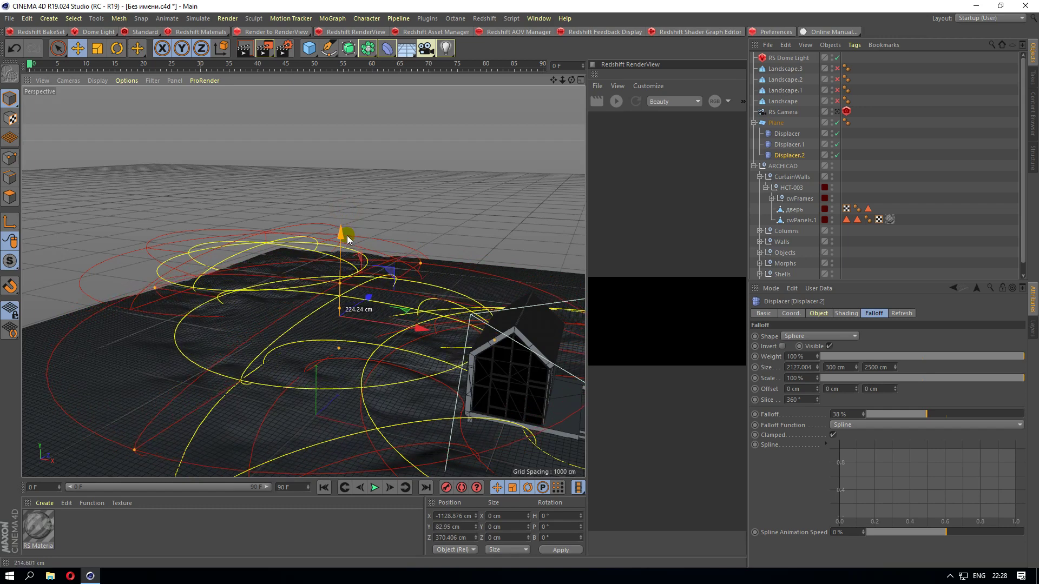
mouse_move(373, 283)
left_mouse_down()
mouse_move(404, 274)
mouse_move(395, 279)
left_mouse_up()
scroll(317, 286, "down", 3)
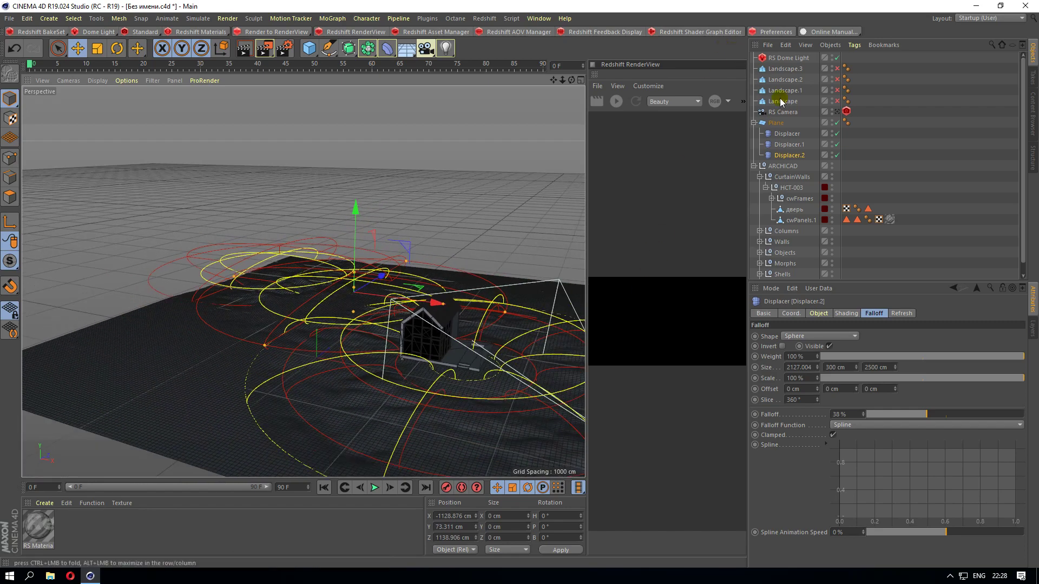
Compare the terrain through the render camera by toggling Displacer.1 and Displacer.2 off and back on.
left_click(838, 112)
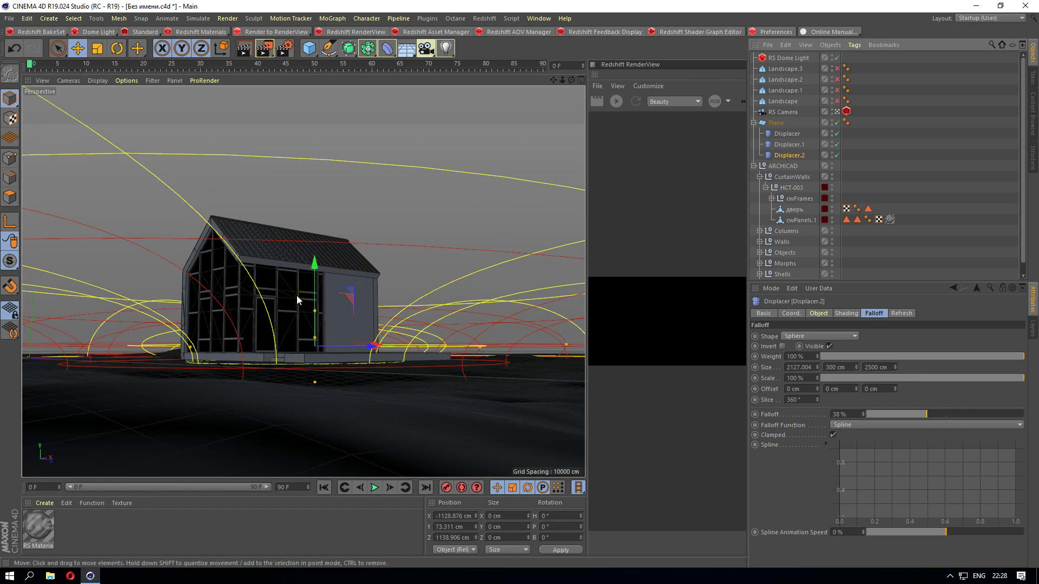
left_click_drag(296, 296, 294, 286, "alt")
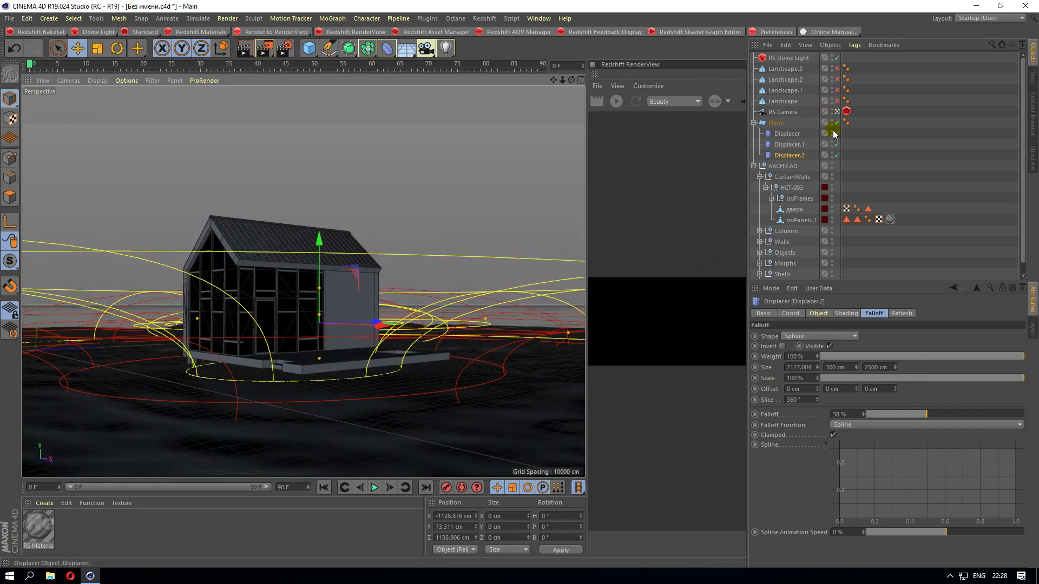
left_click(832, 145)
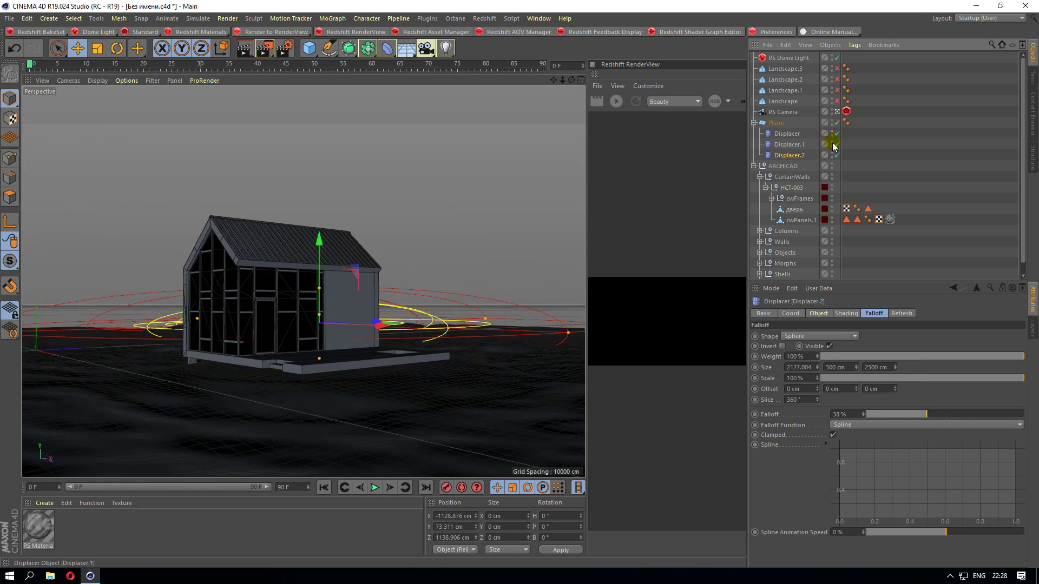
left_click(832, 155)
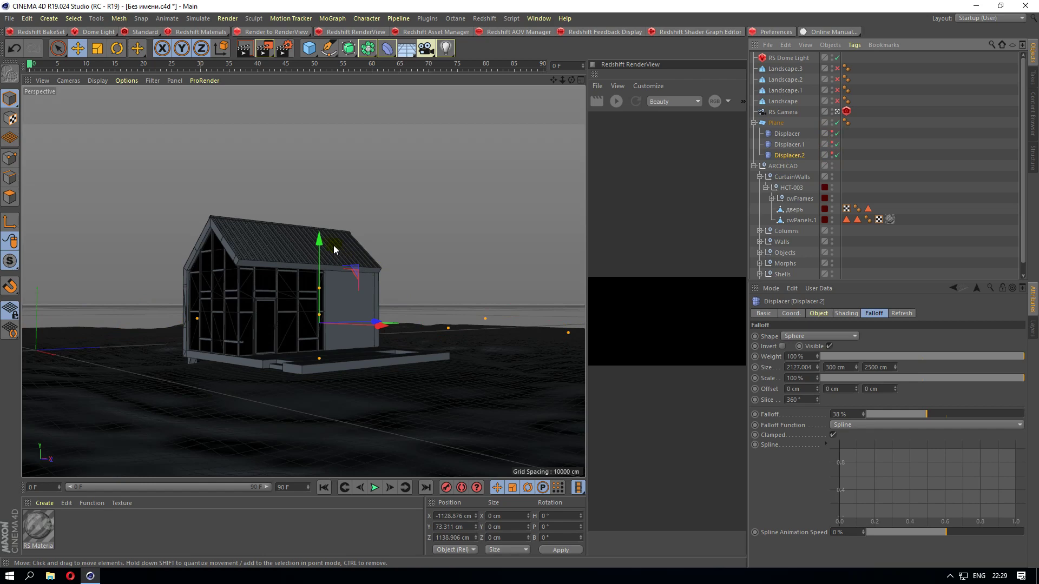
left_click(833, 111)
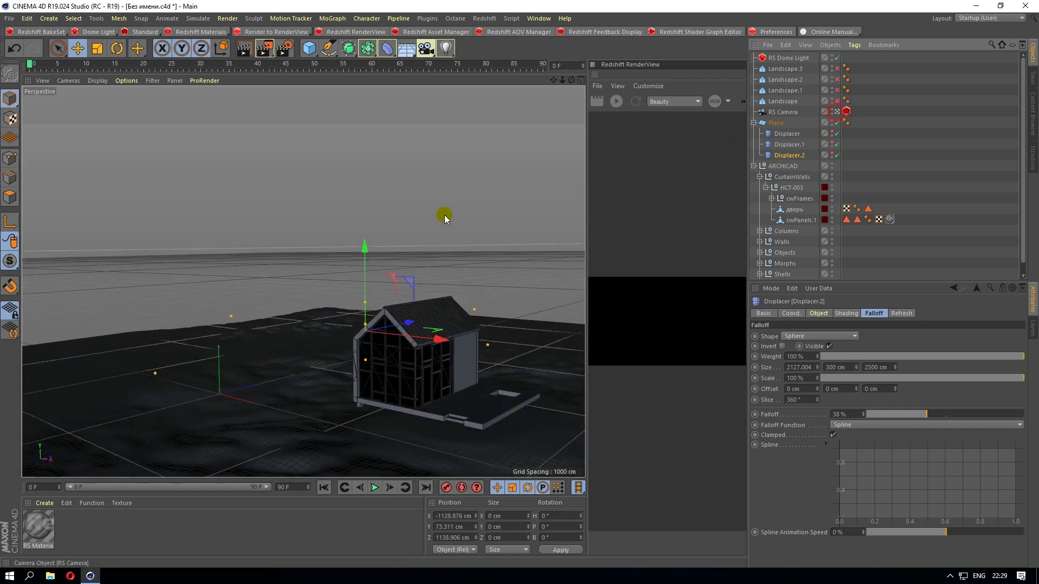
left_click_drag(566, 180, 362, 371, "alt")
scroll(362, 372, "up", 2)
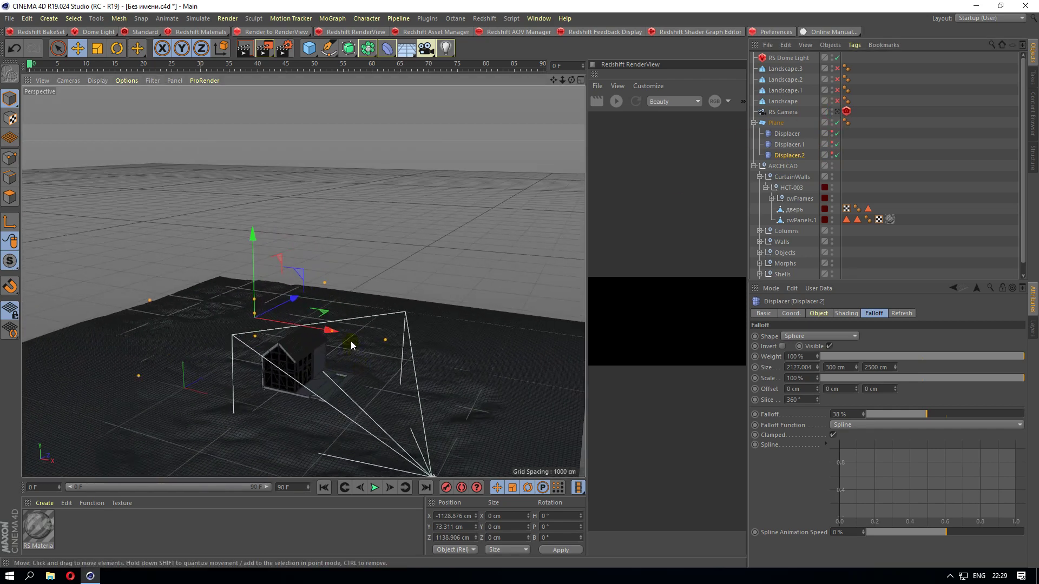
left_click(833, 134)
left_click(833, 155)
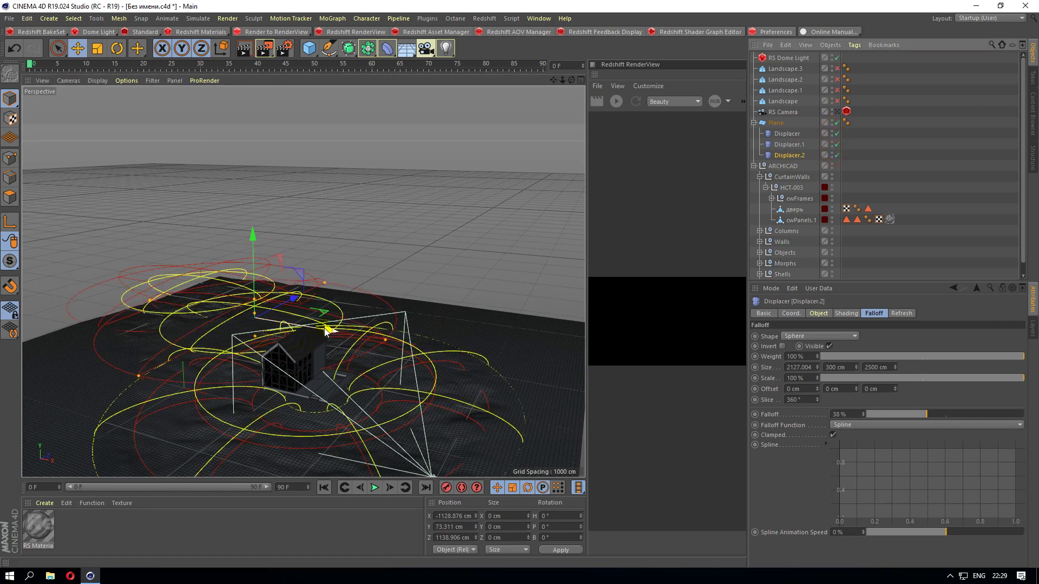
Duplicate the displacer as Displacer.3 and place it far behind the house at about X −54, Z 2546 cm.
left_click_drag(330, 332, 454, 355, "ctrl")
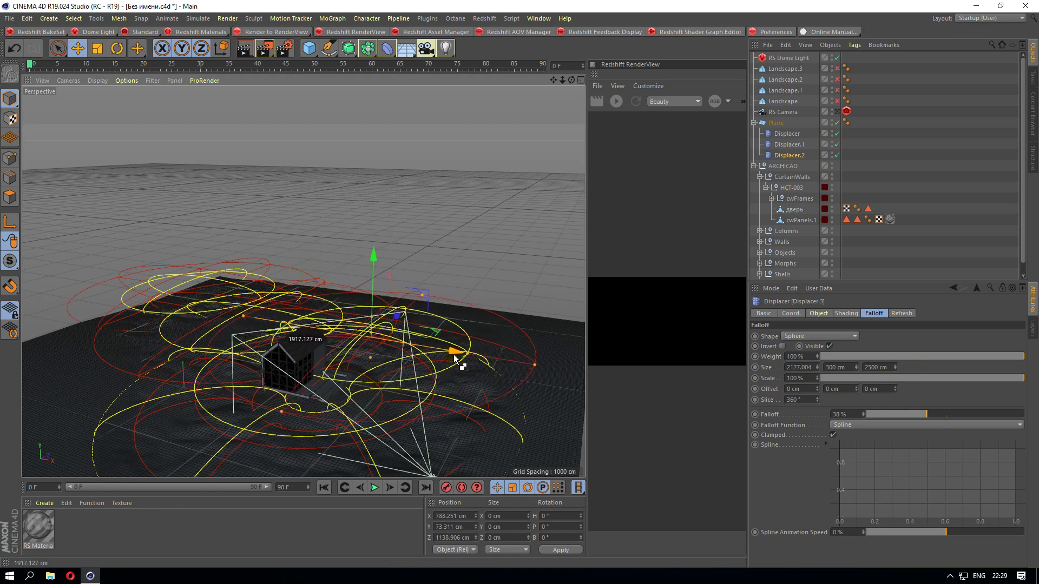
left_click_drag(407, 323, 428, 283)
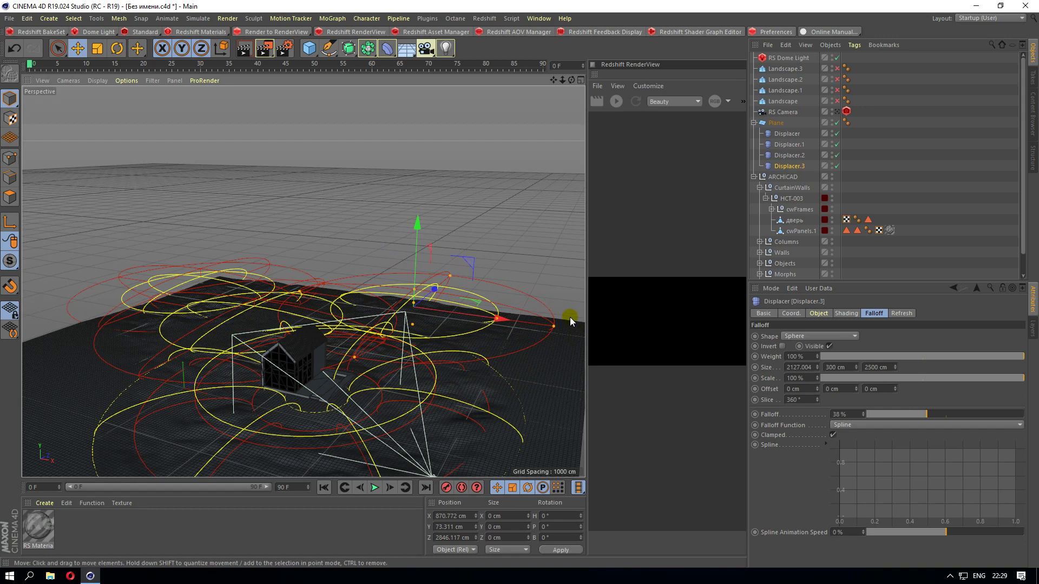
left_click_drag(500, 316, 452, 308)
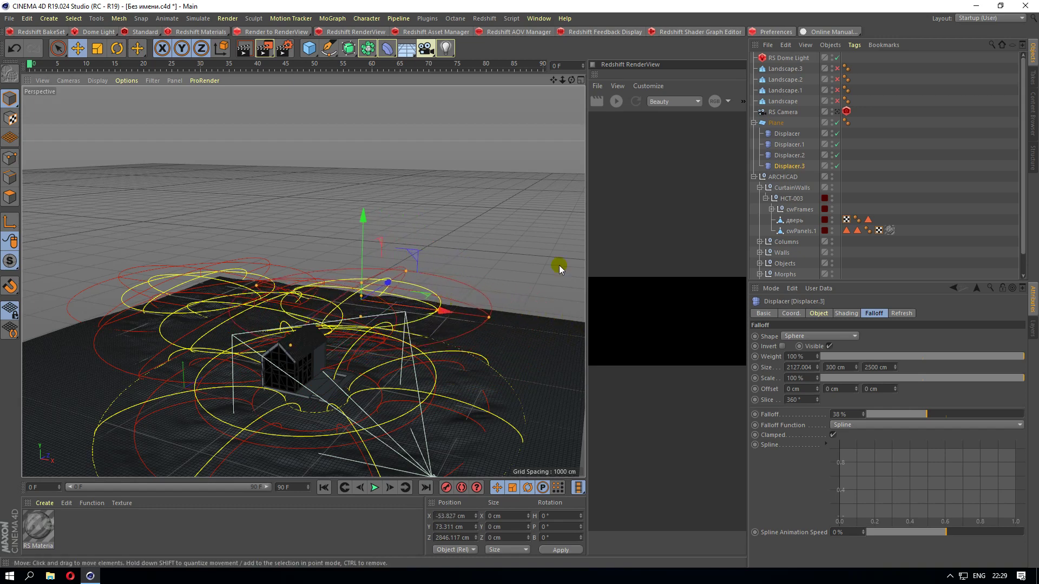
left_click(837, 112)
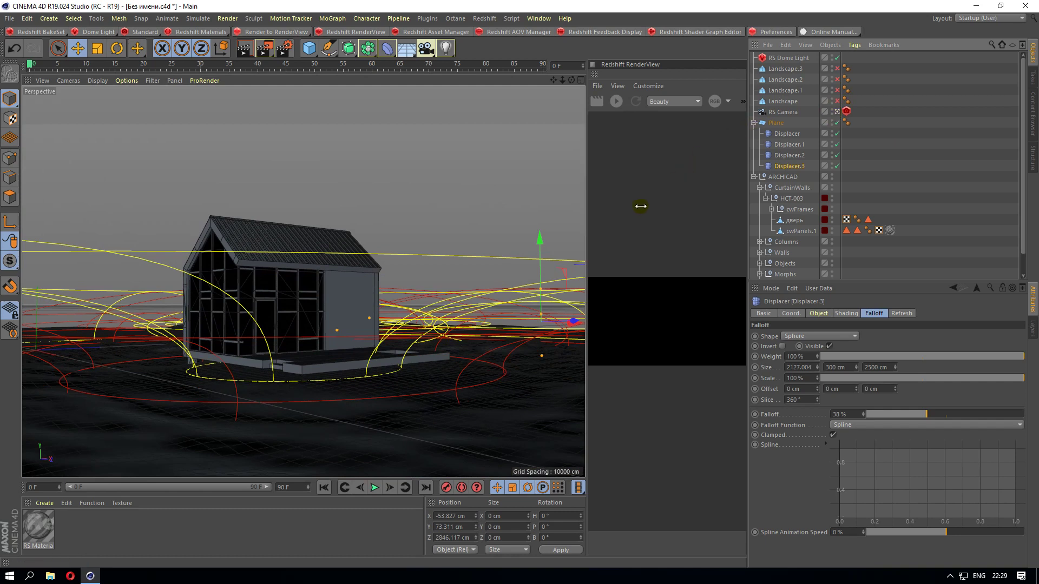
Toggle Displacer.1, Displacer.2 and Displacer.3 off and on to compare their effect on the terrain.
left_click(834, 134)
left_click(832, 156)
left_click(833, 166)
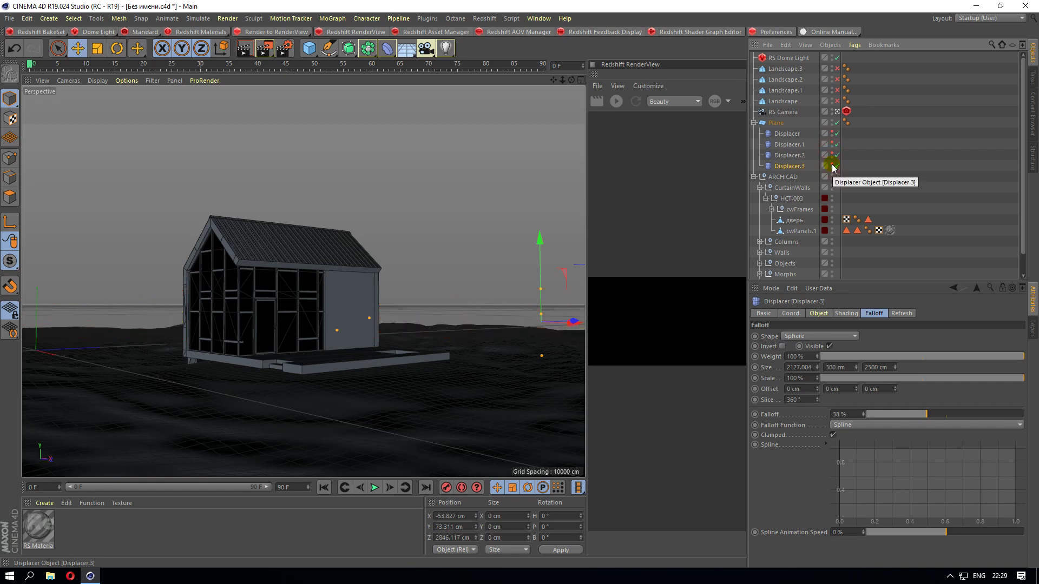
left_click(834, 166)
left_click(835, 166)
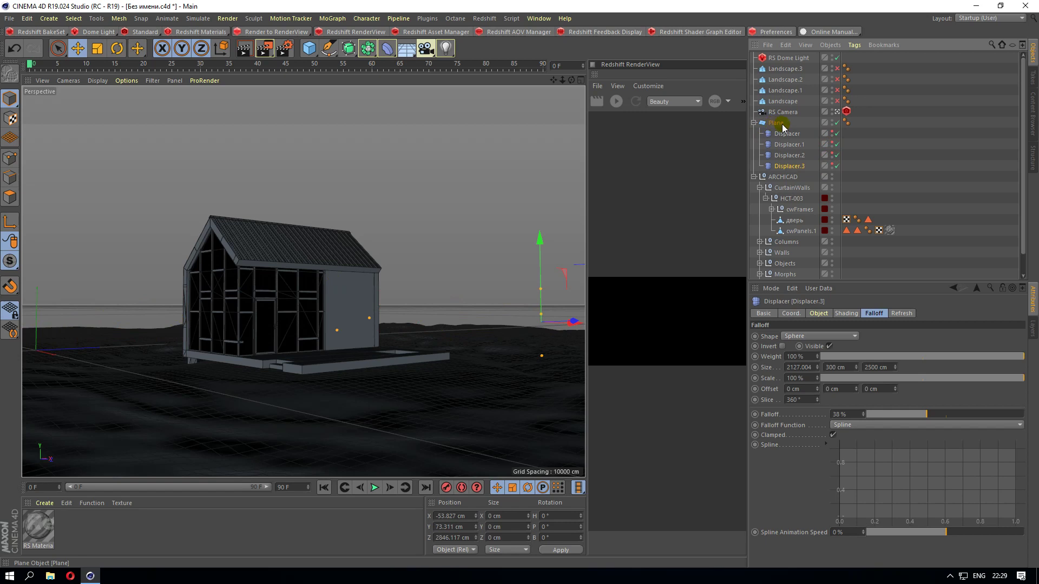
left_click(834, 166)
left_click(834, 155)
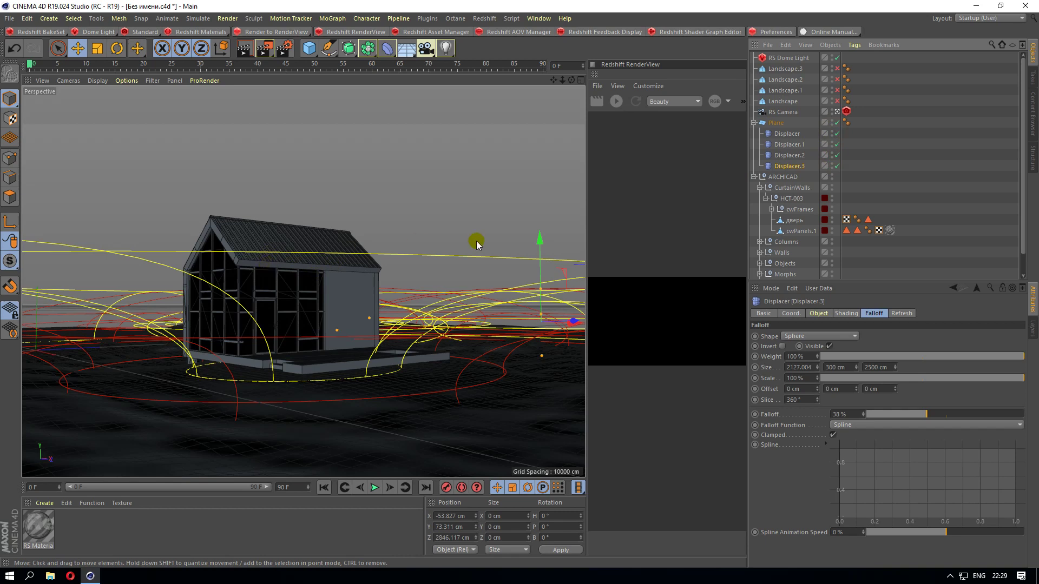
left_click(834, 165)
left_click(834, 156)
left_click(833, 133)
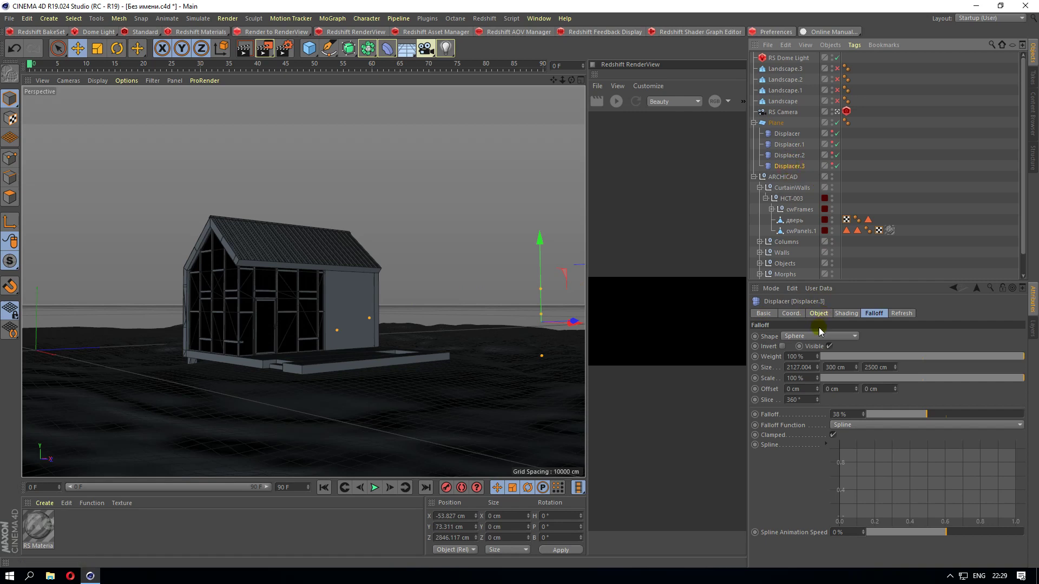
Lower the falloff weights: Displacer.3 to 42%, Displacer.2 to 86%, the original Displacer to 84%.
left_click(873, 315)
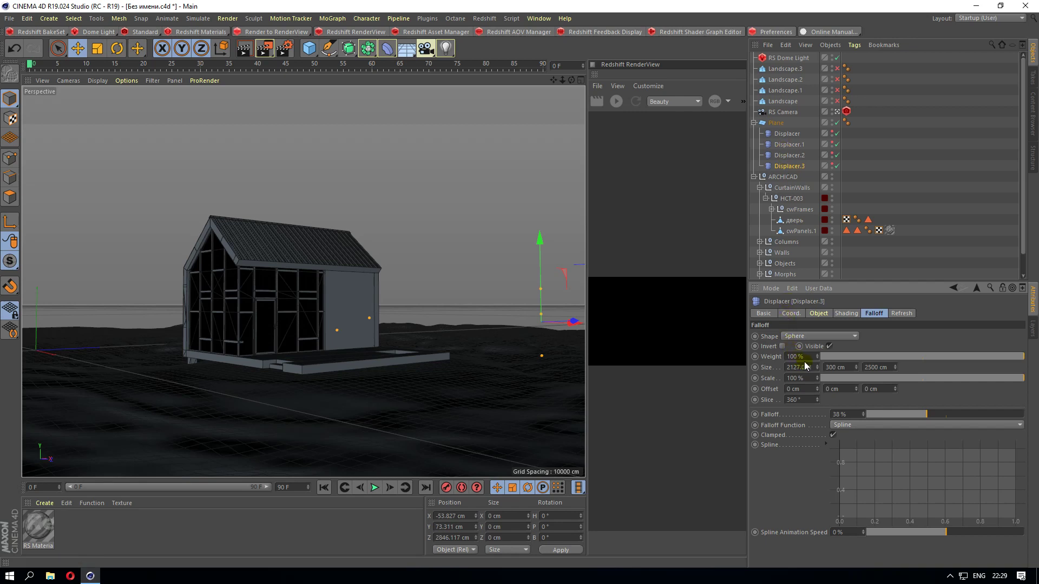
left_click(817, 358)
left_click_drag(818, 357, 826, 357)
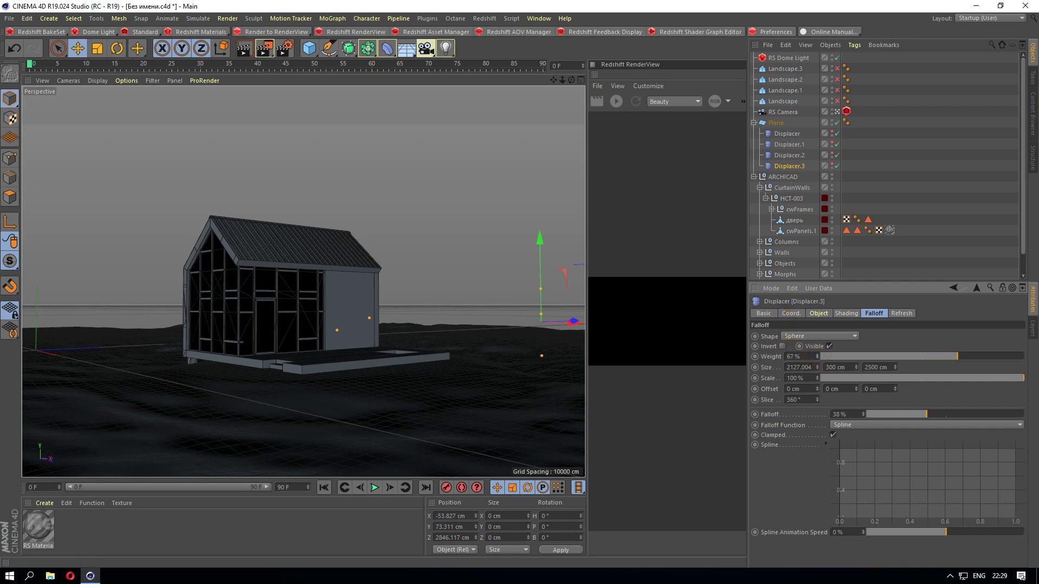
left_click(792, 156)
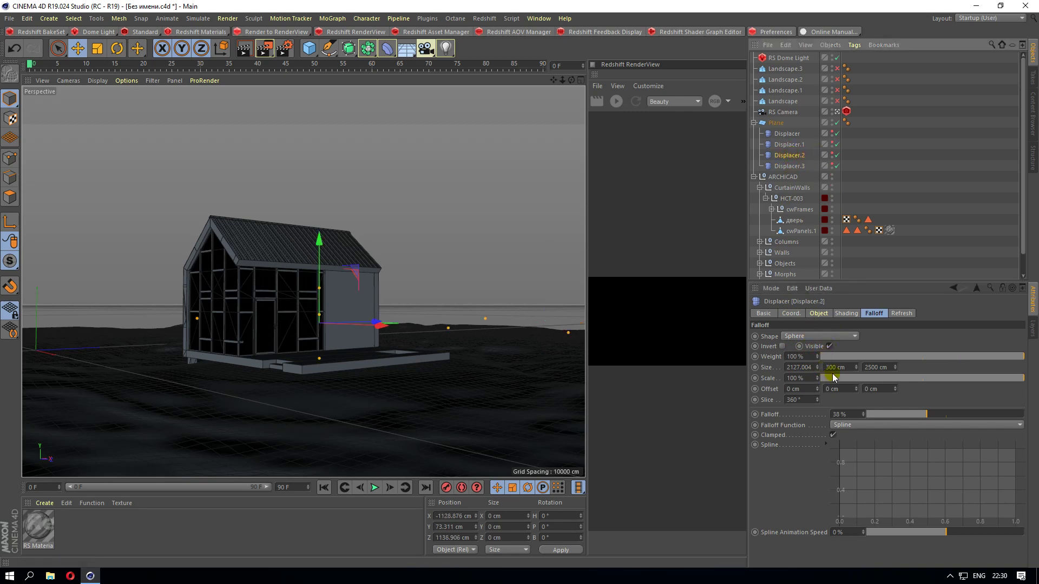
left_click_drag(817, 357, 817, 362)
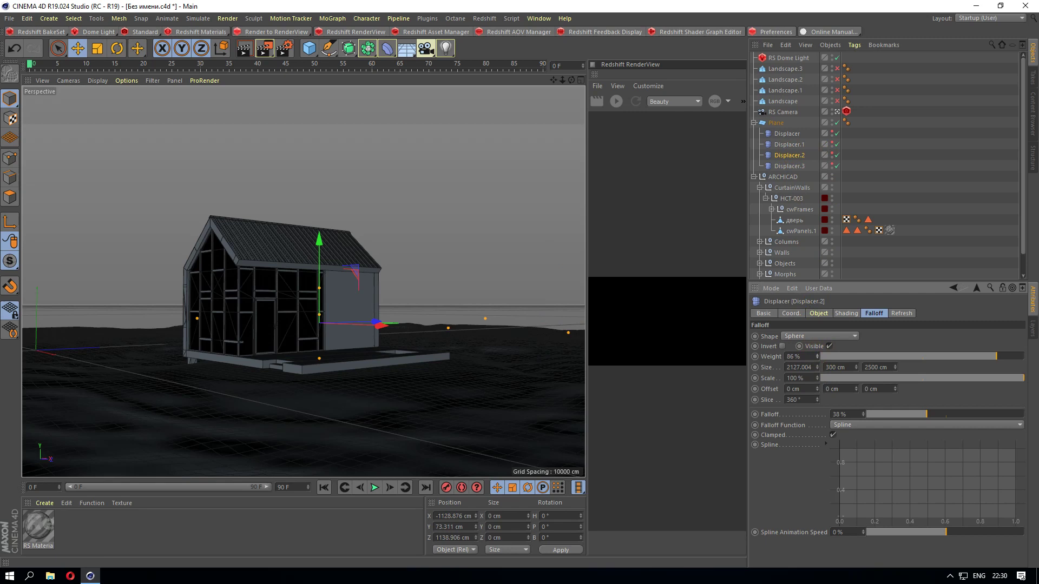
left_click(789, 166)
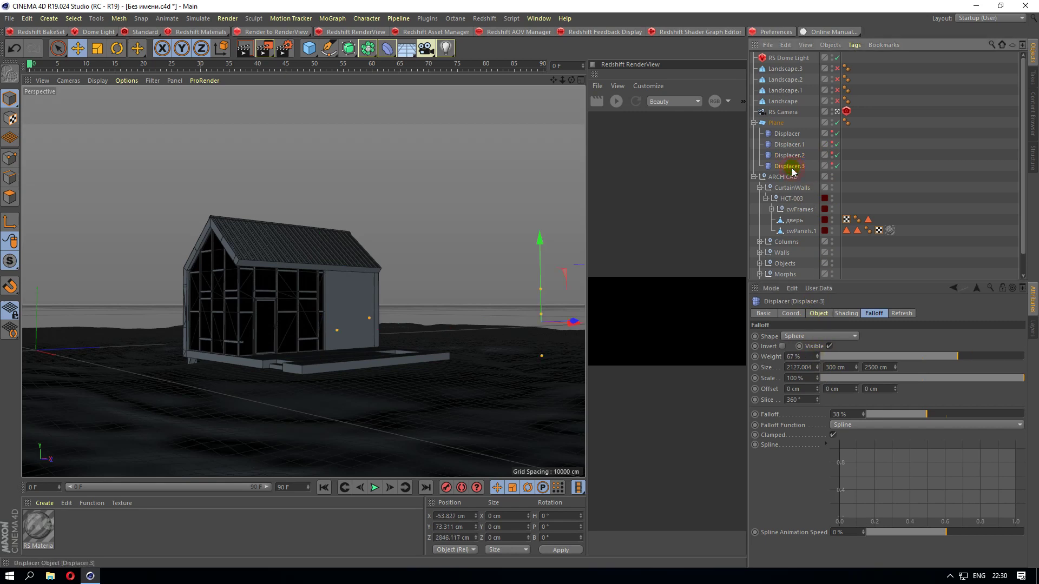
left_click(817, 355)
left_click_drag(818, 356, 801, 356)
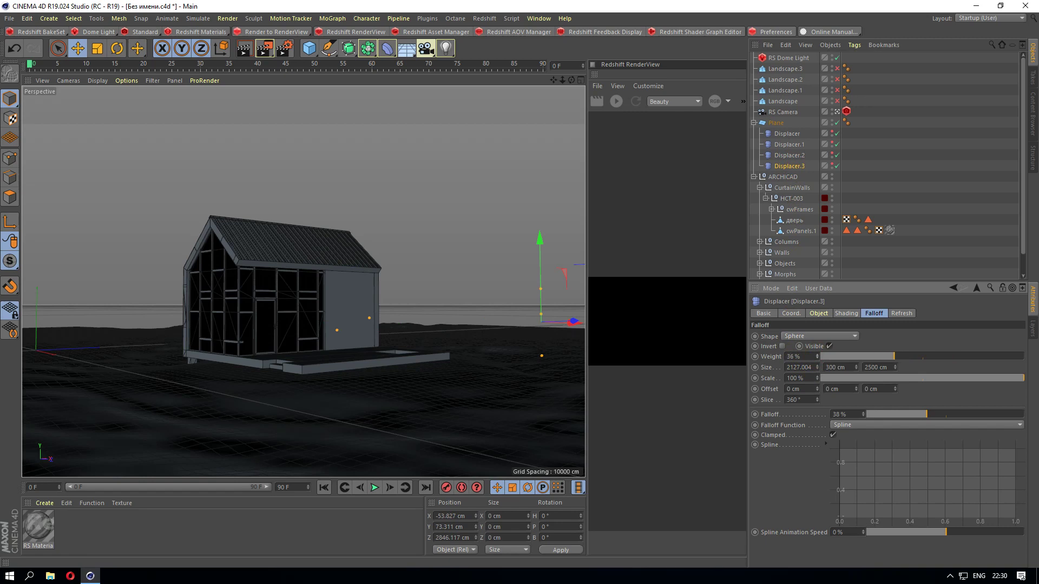
left_click(796, 134)
left_click_drag(832, 360, 832, 352)
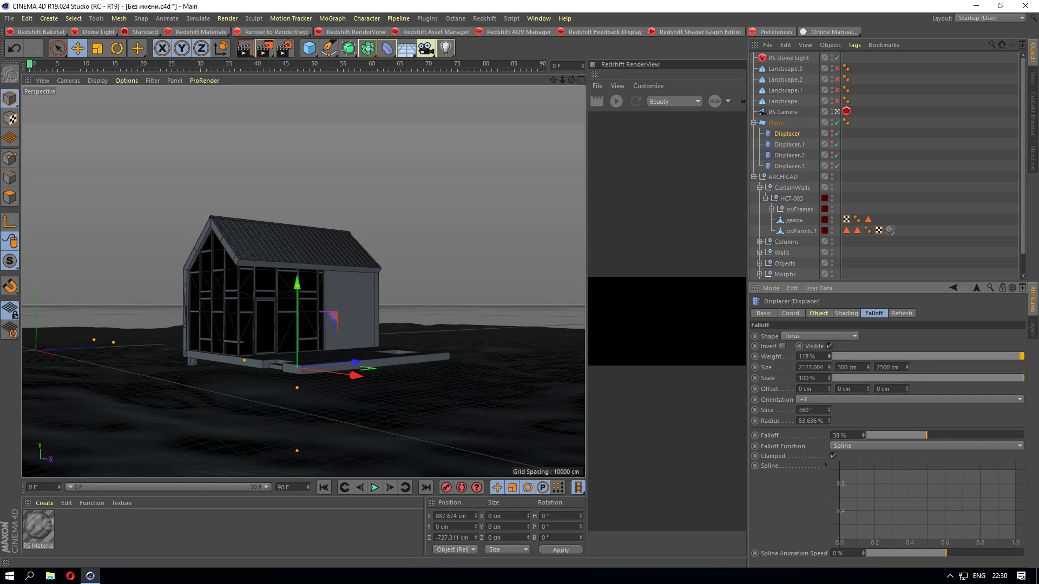
mouse_move(829, 357)
left_mouse_down()
mouse_move(828, 379)
mouse_move(828, 324)
left_mouse_up()
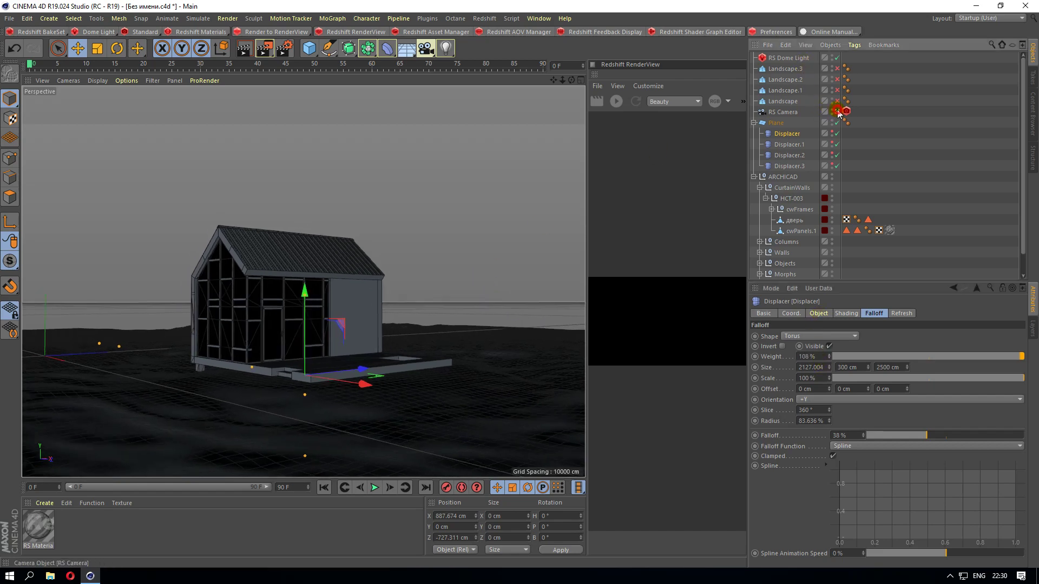
Review the displacers, then set Displacer.3's falloff weight to 100%.
scroll(360, 272, "down", 5)
scroll(295, 290, "up", 3)
scroll(302, 284, "up", 3)
scroll(302, 284, "down", 3)
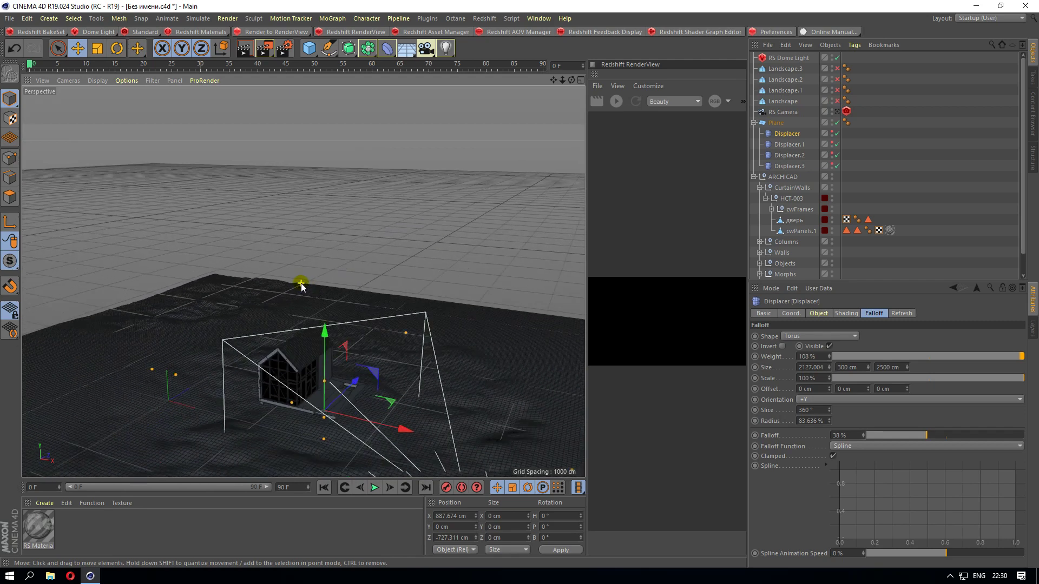
scroll(440, 285, "up", 2)
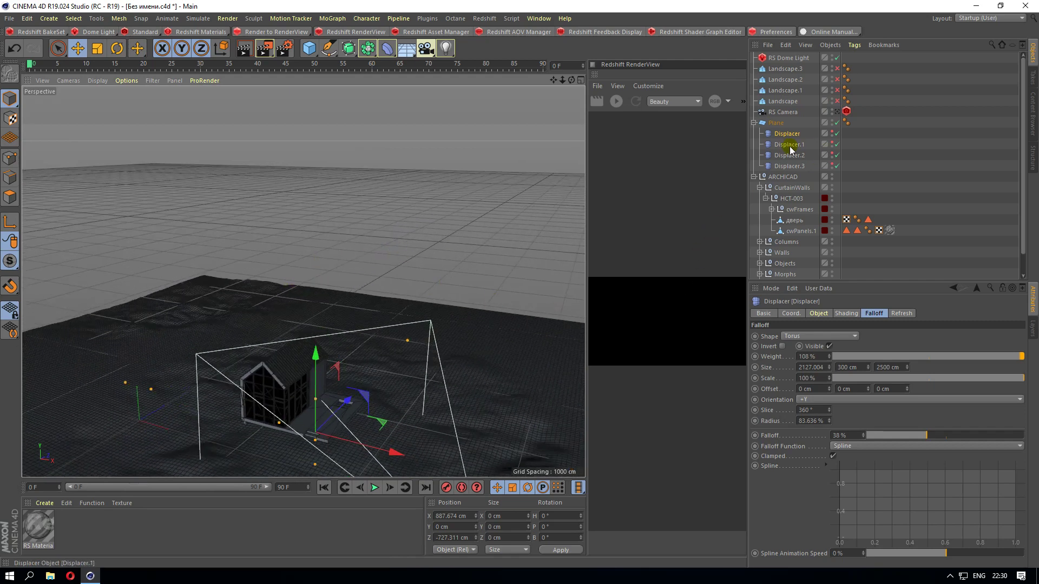
left_click(789, 144)
left_click(790, 155)
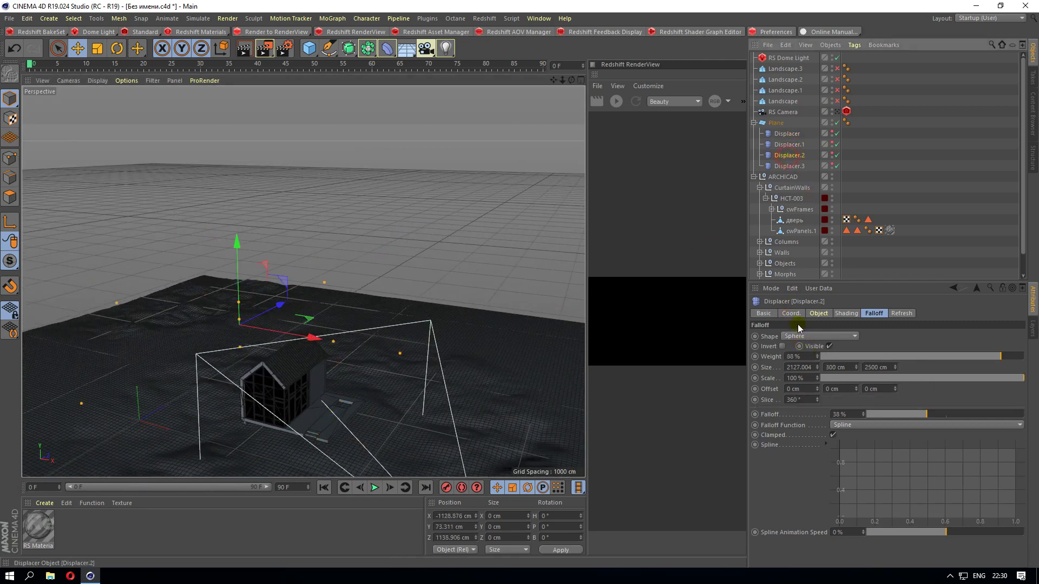
left_click(795, 166)
left_click(802, 358)
left_click_drag(803, 358, 771, 361)
type("00")
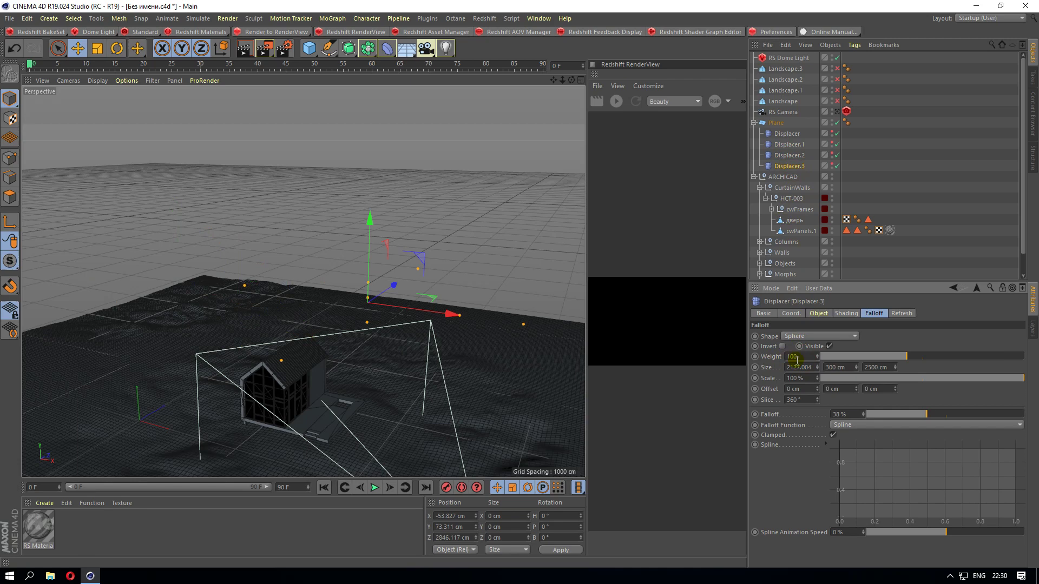
key("Return")
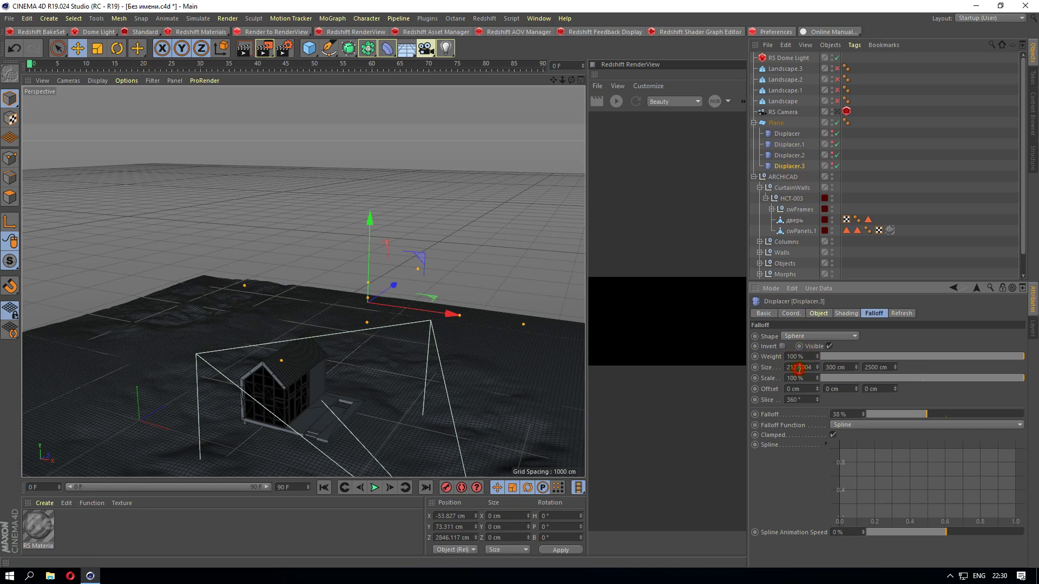
Set Displacer.3's falloff scale to 86% and its falloff softness to about 37%.
left_click(1024, 379)
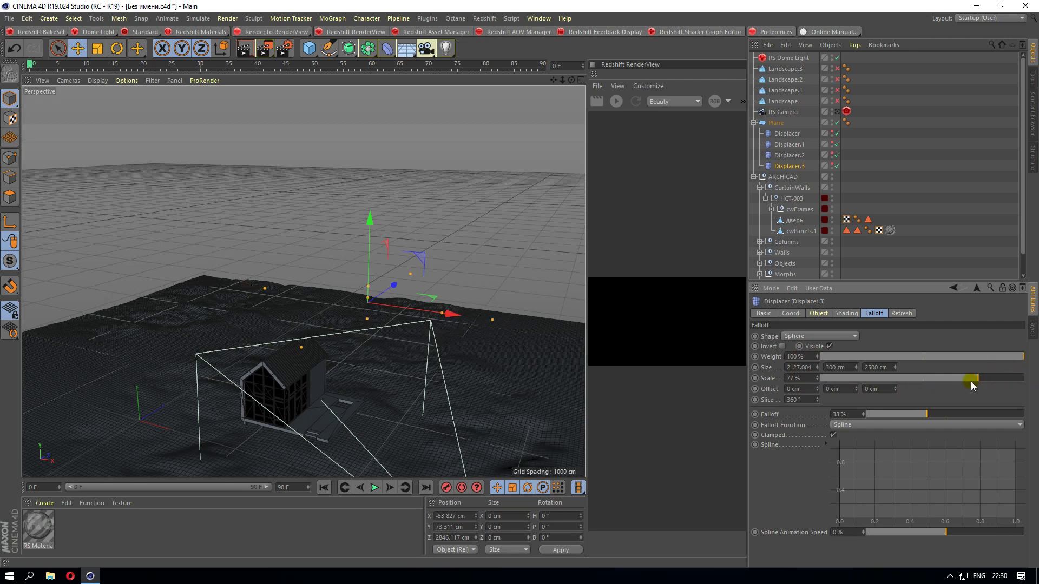
left_click(996, 378)
left_click_drag(927, 415, 871, 412)
left_click_drag(884, 415, 924, 418)
left_click(818, 314)
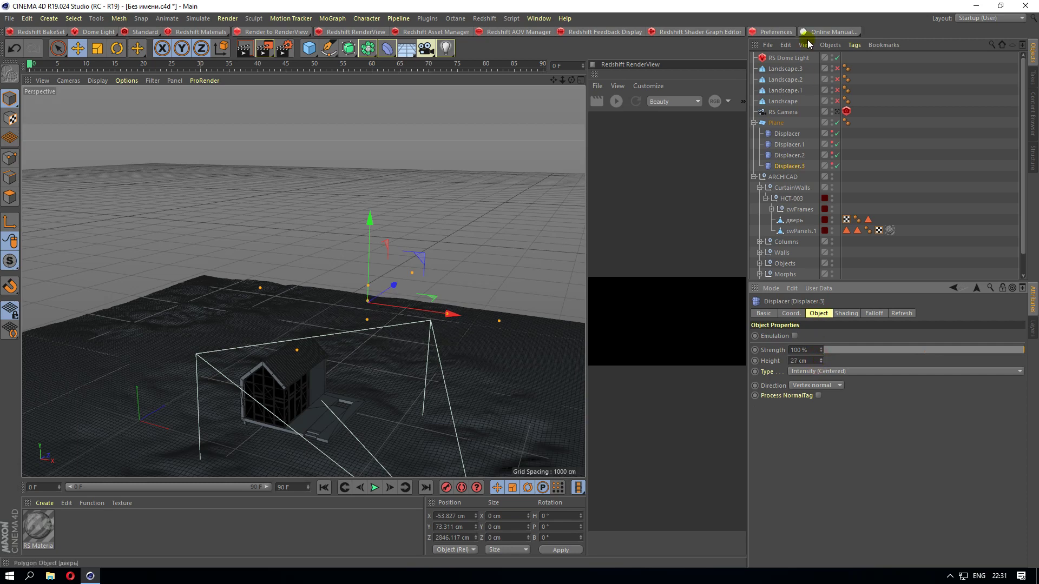
Through the RS Camera, lower Displacer.1's height to 41 cm and orbit down to view the house.
left_click(836, 112)
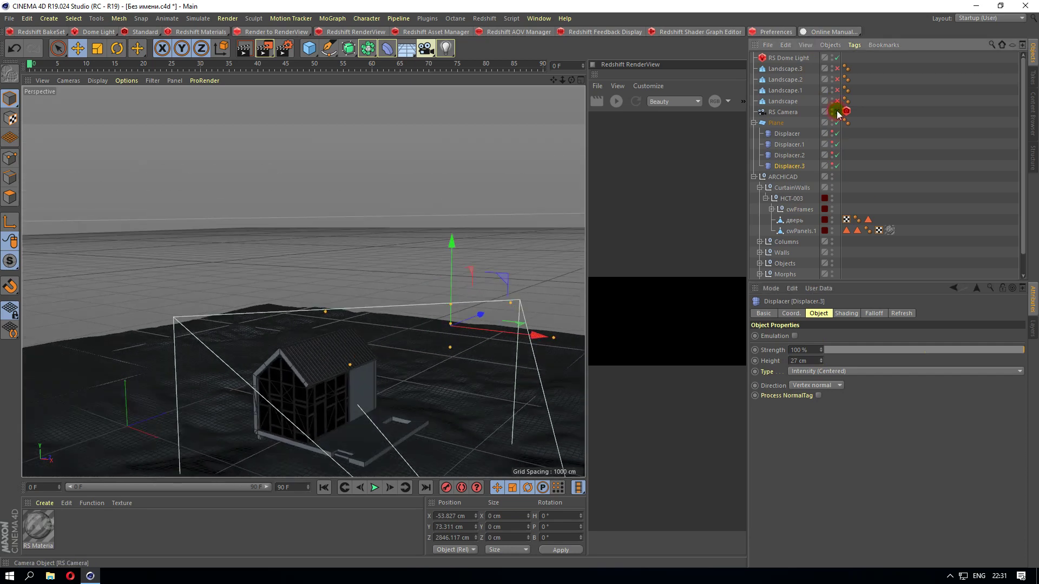
left_click(791, 135)
left_click(789, 145)
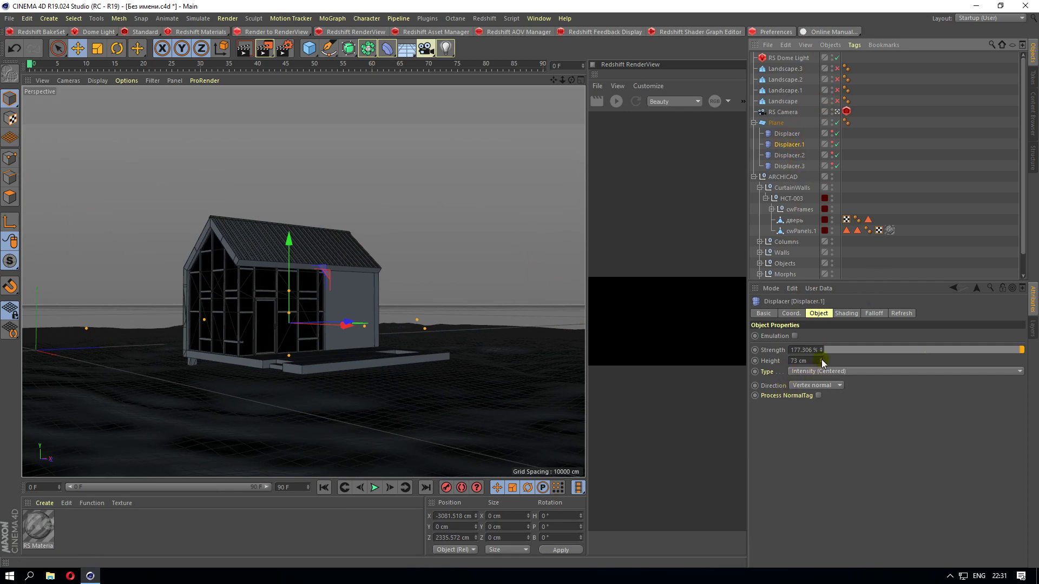
left_click_drag(822, 360, 822, 368)
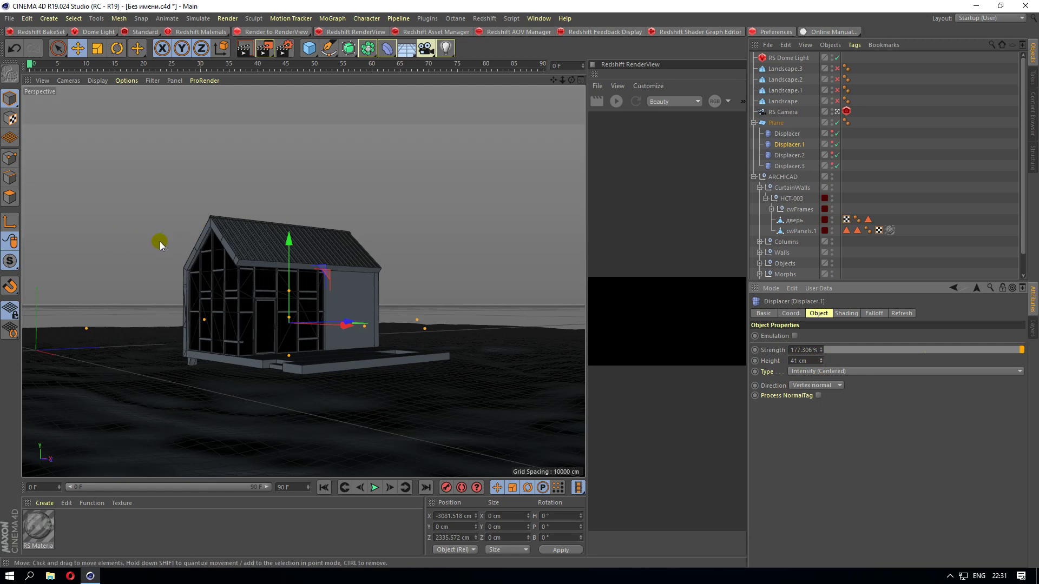
mouse_move(236, 354)
left_mouse_down("alt")
mouse_move(245, 381)
mouse_move(240, 344)
mouse_move(252, 362)
mouse_move(299, 364)
mouse_move(236, 359)
mouse_move(249, 379)
mouse_move(258, 355)
mouse_move(261, 378)
mouse_move(311, 297)
mouse_move(291, 272)
left_mouse_up("alt")
mouse_move(309, 307)
left_mouse_down("alt")
mouse_move(294, 267)
mouse_move(242, 280)
left_mouse_up("alt")
right_click_drag(241, 280, 265, 226, "alt")
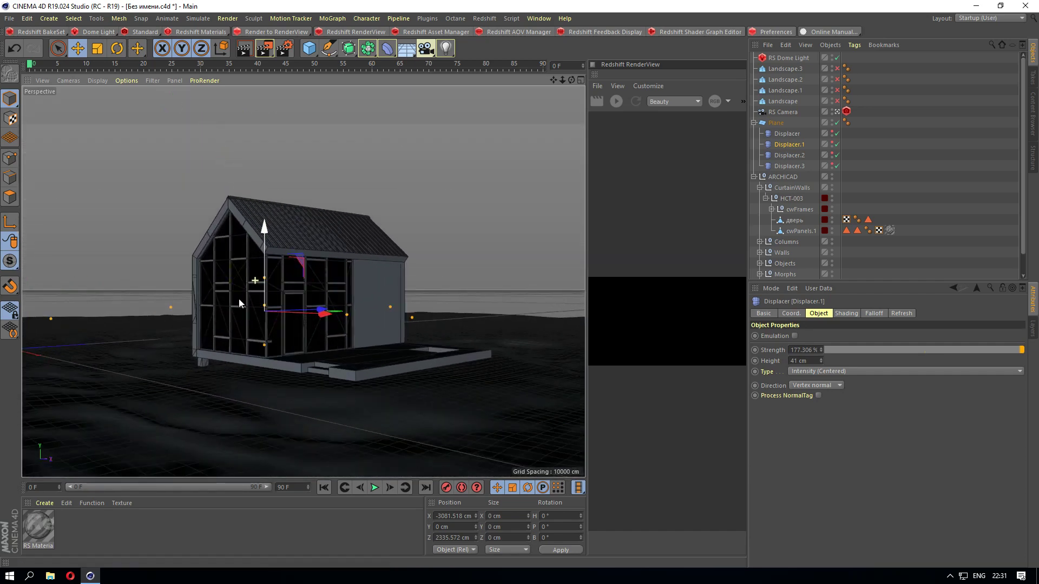
mouse_move(276, 353)
left_mouse_down("alt")
mouse_move(310, 323)
mouse_move(381, 360)
left_mouse_up("alt")
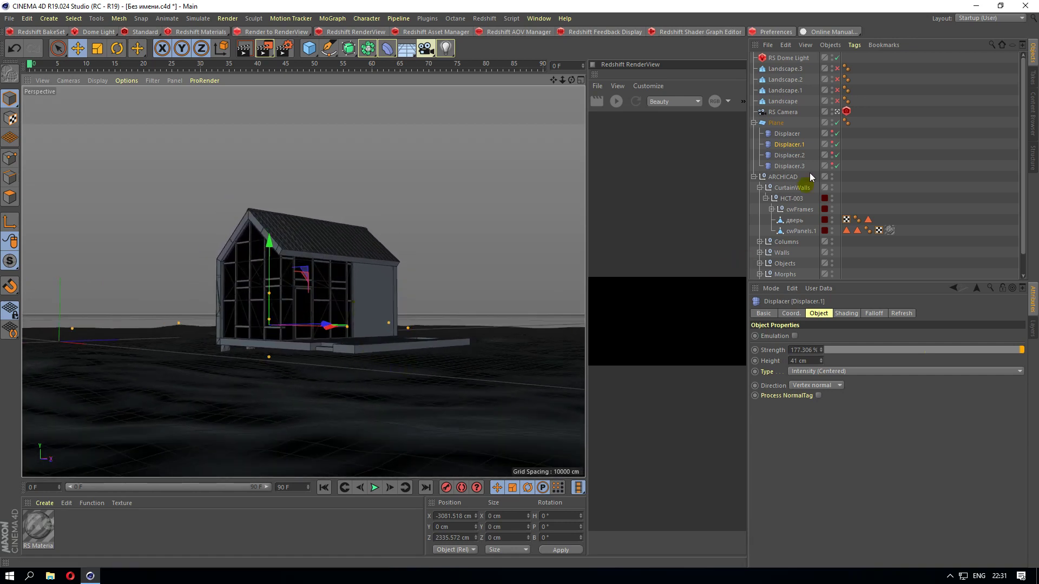
left_click(790, 134)
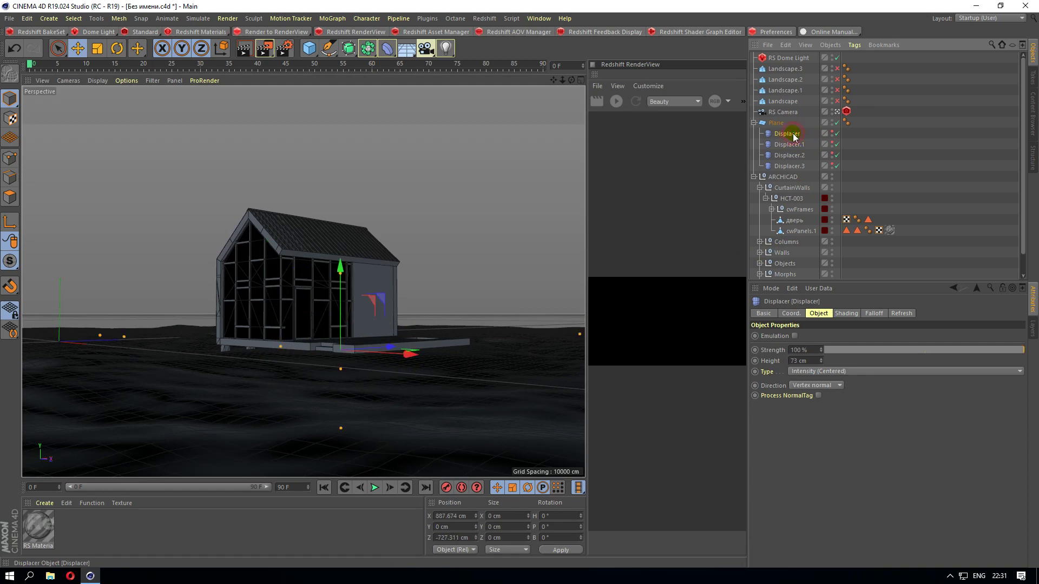
Lower Displacer's height to 45 cm and invert its torus falloff at 8% weight.
left_click(820, 359)
left_click_drag(821, 361, 821, 374)
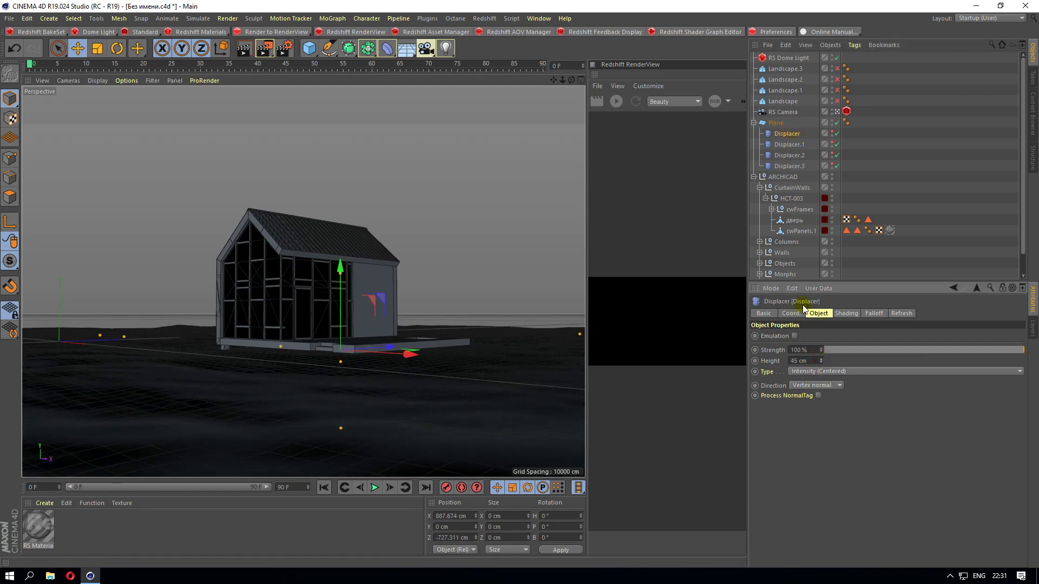
left_click(874, 314)
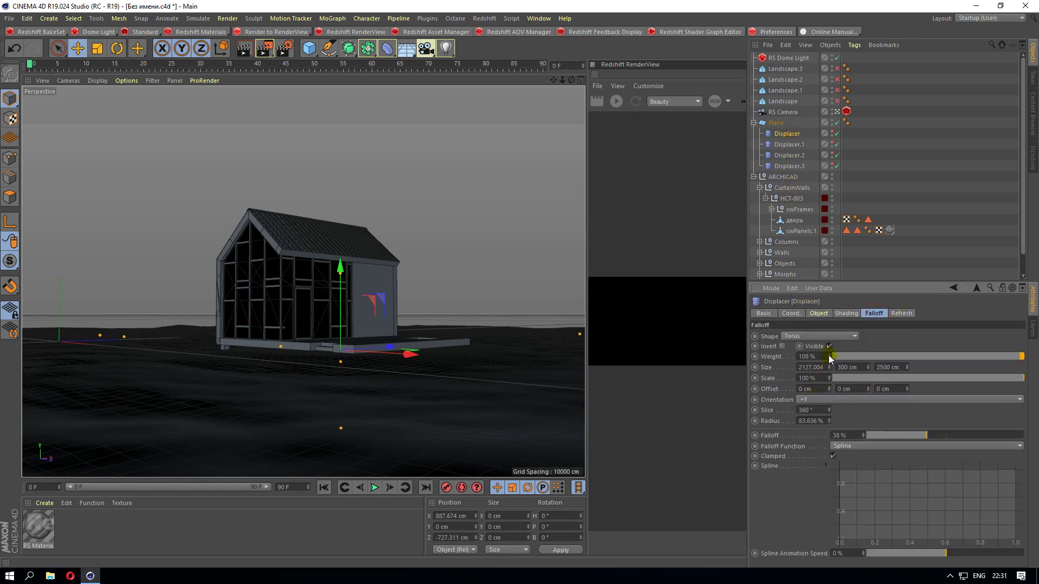
left_click_drag(829, 355, 829, 400)
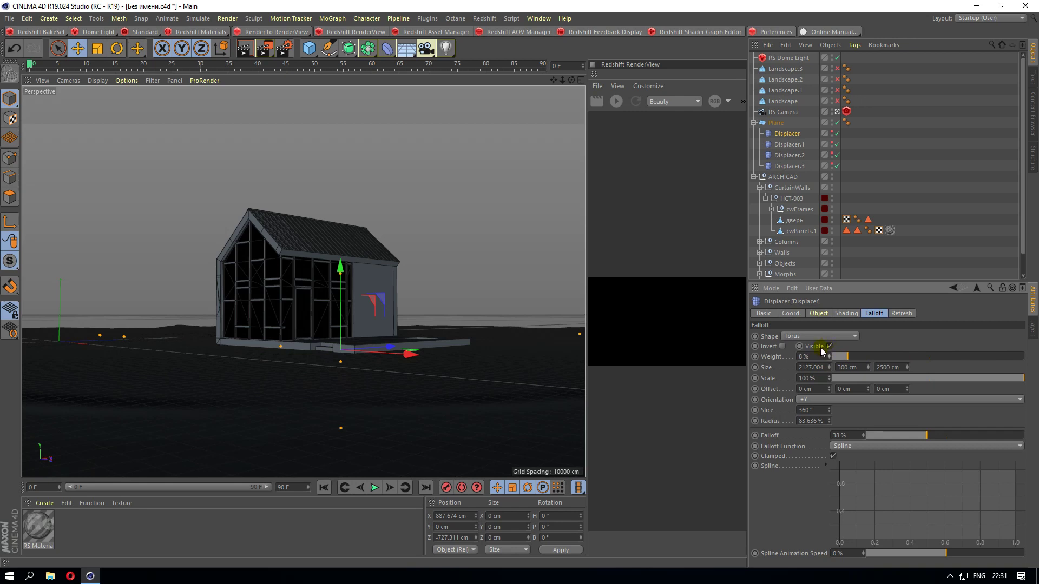
left_click(782, 347)
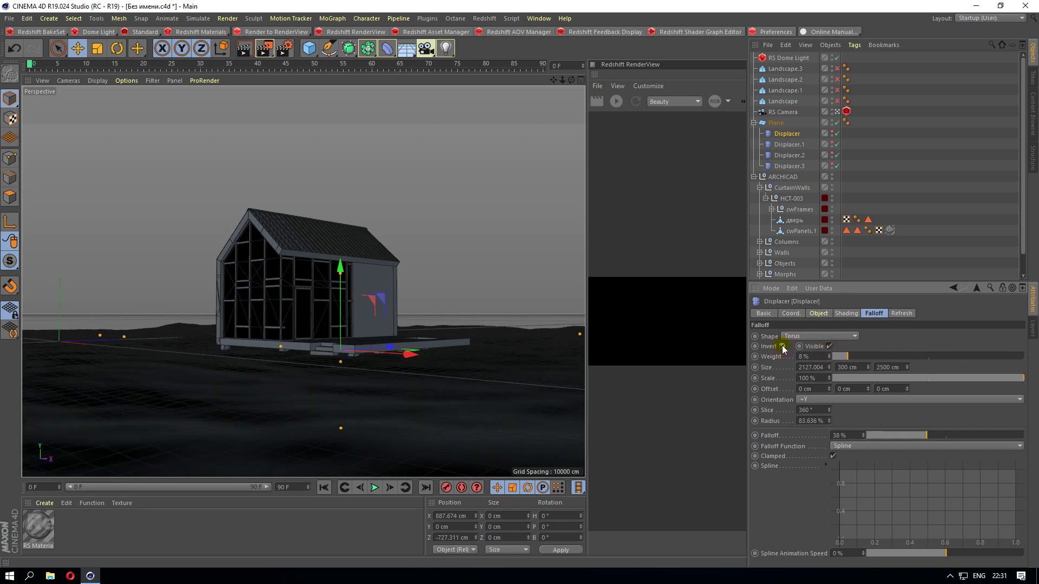
Orbit above the terrain, view through RS Camera, and widen the RenderView panel.
mouse_move(447, 232)
left_mouse_down("alt")
mouse_move(310, 284)
mouse_move(268, 440)
mouse_move(297, 346)
mouse_move(402, 302)
left_mouse_up("alt")
scroll(297, 346, "up", 4)
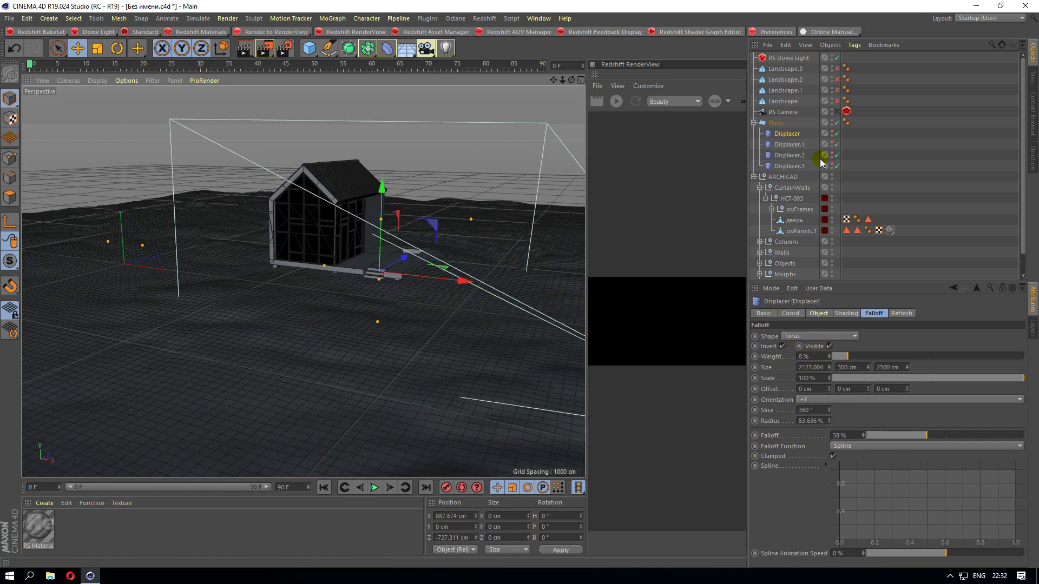
left_click(837, 112)
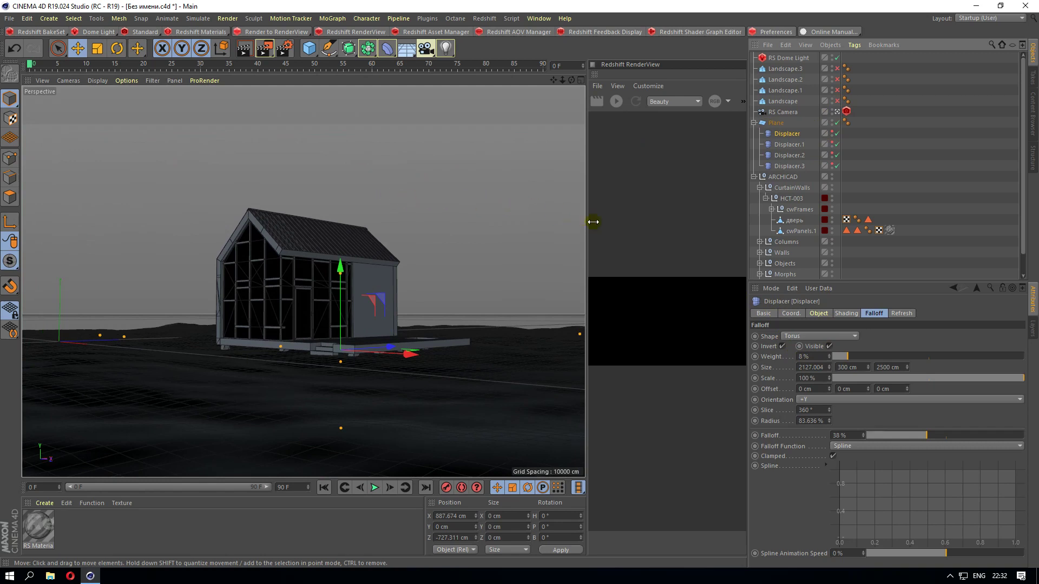
left_click_drag(588, 228, 221, 227)
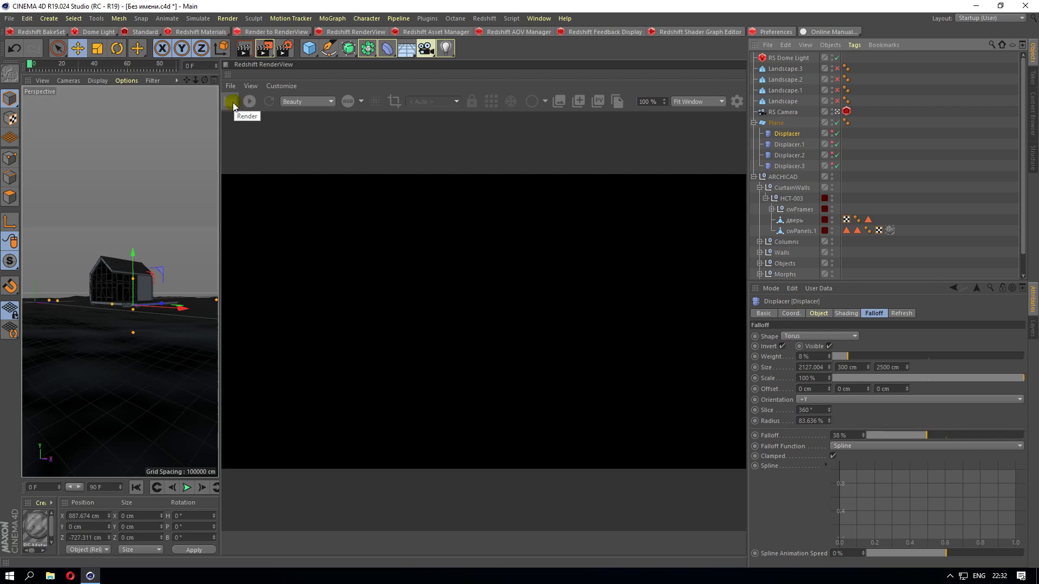
Render in Redshift RenderView with Landscape, Landscape.2 and Landscape.3 enabled to reveal the hills.
left_click(247, 103)
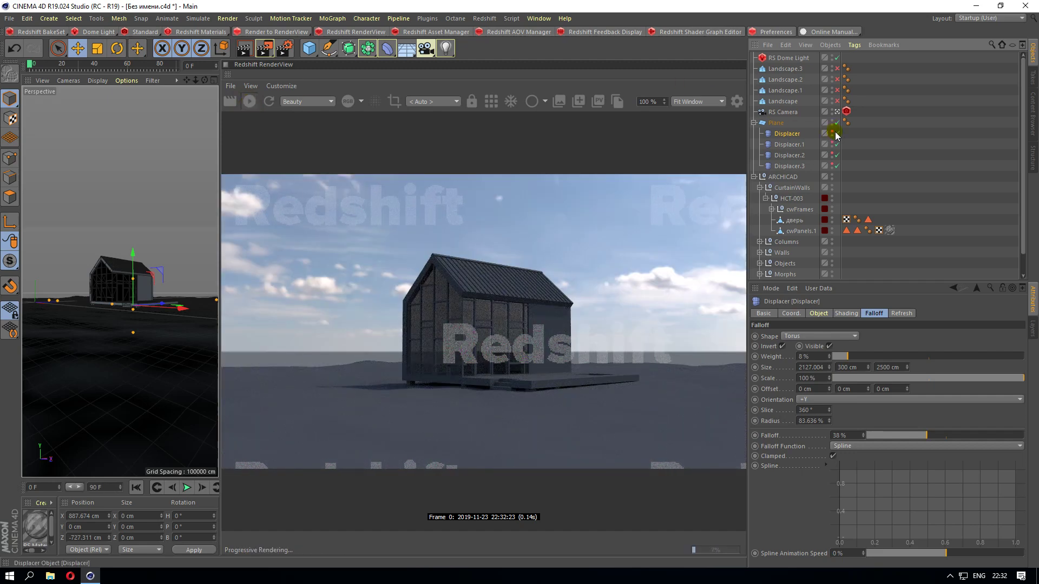
left_click(836, 101)
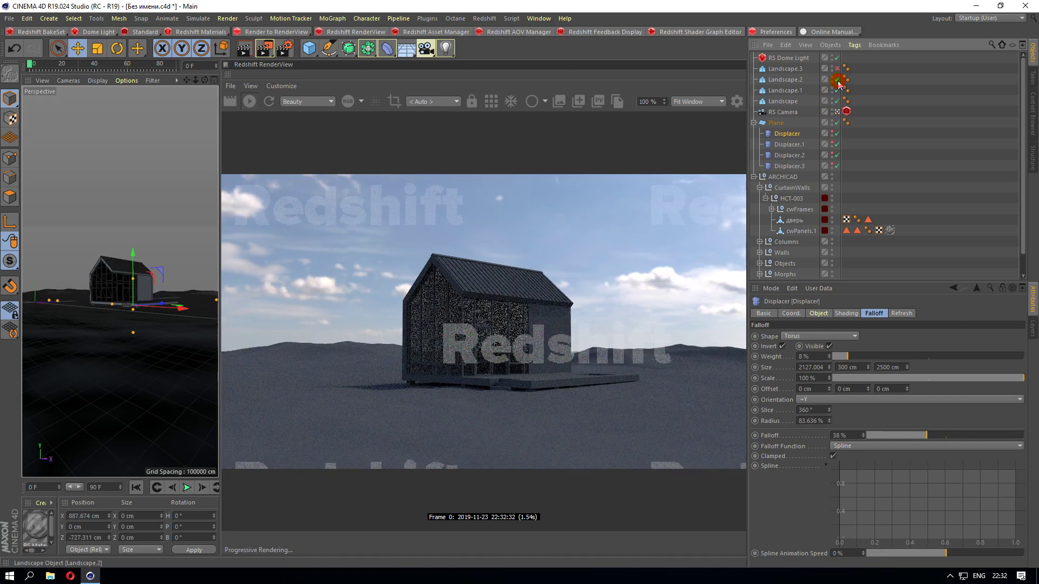
left_click(836, 80)
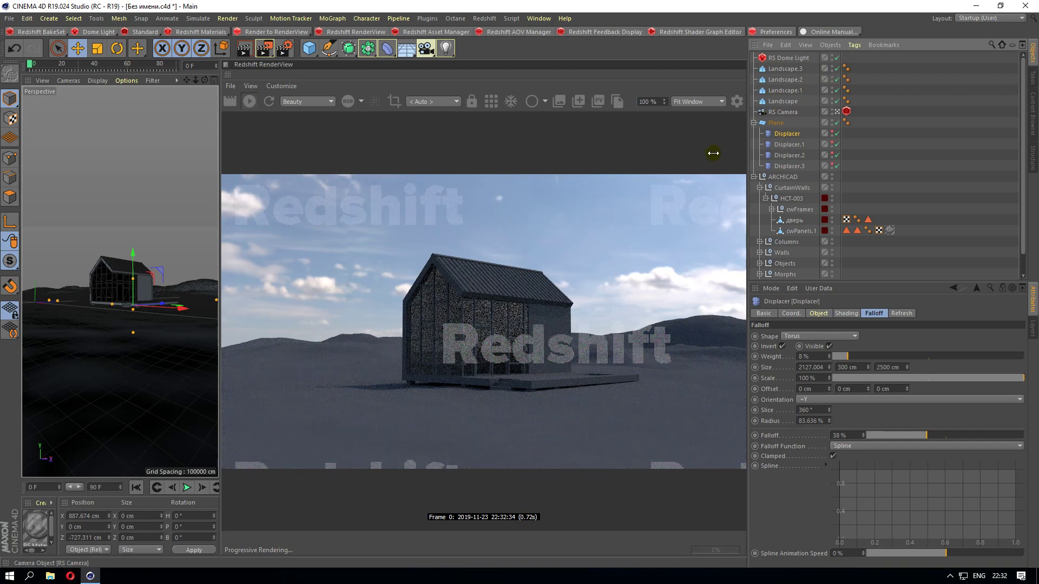